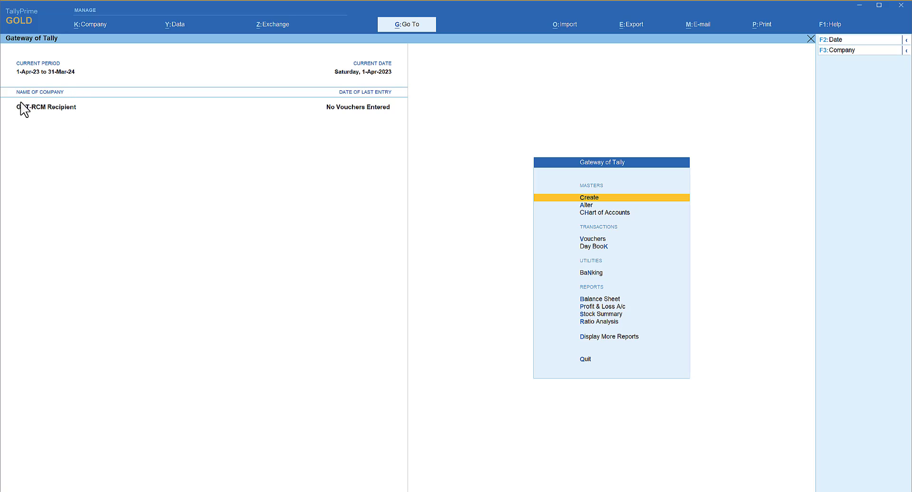
Enable GST and Set/Alter Company GST Rate and Other Details in the company features, accepting the registration and GST rate details.
{"action": "key", "text": "F11"}
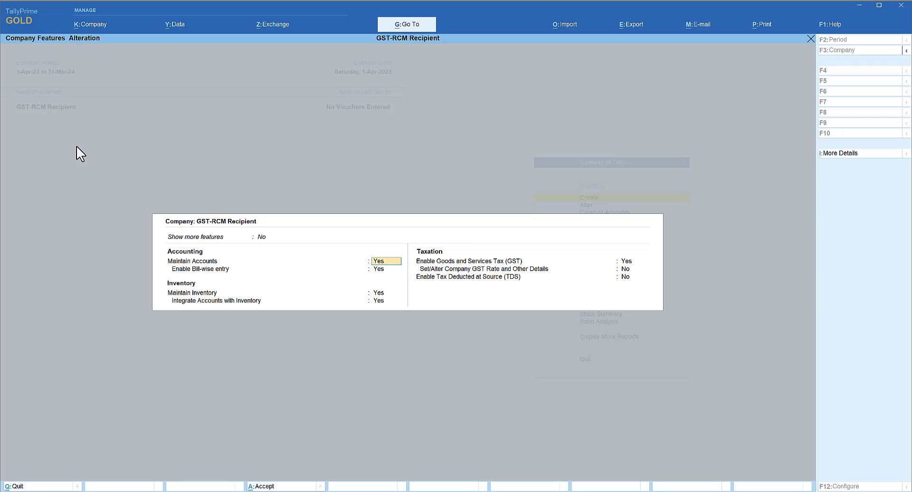
{"action": "left_click", "coordinate": [632, 263]}
{"action": "key", "text": "Return"}
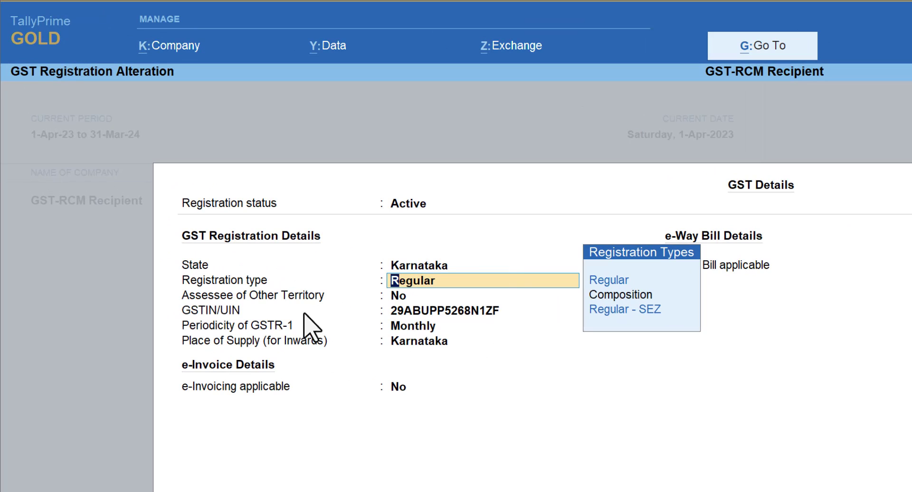
{"action": "key", "text": "ctrl+a"}
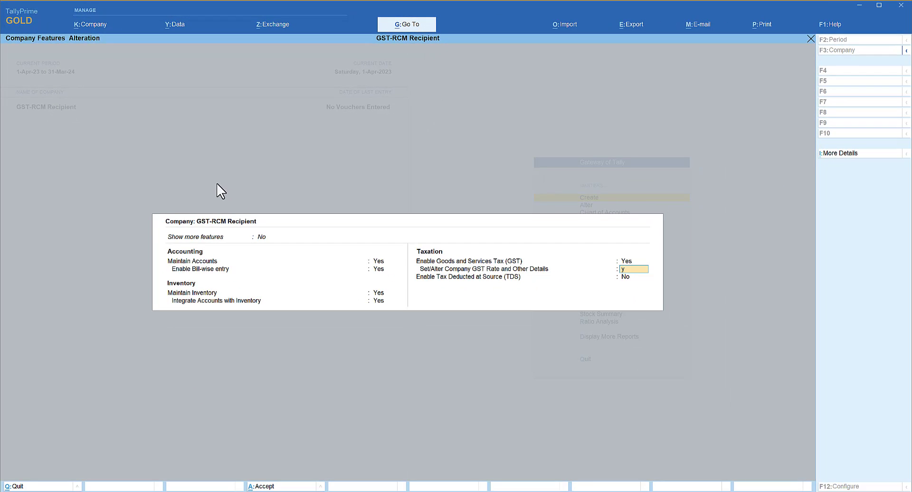
{"action": "key", "text": "Return"}
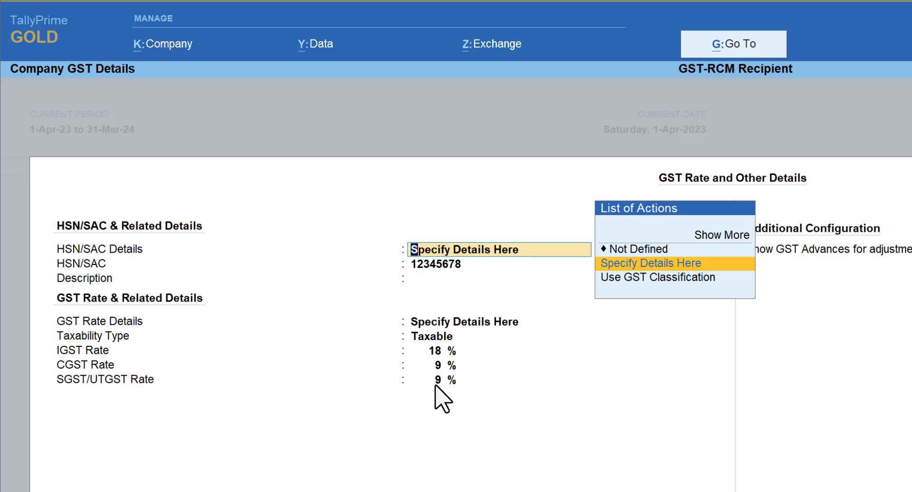
{"action": "key", "text": "ctrl+a"}
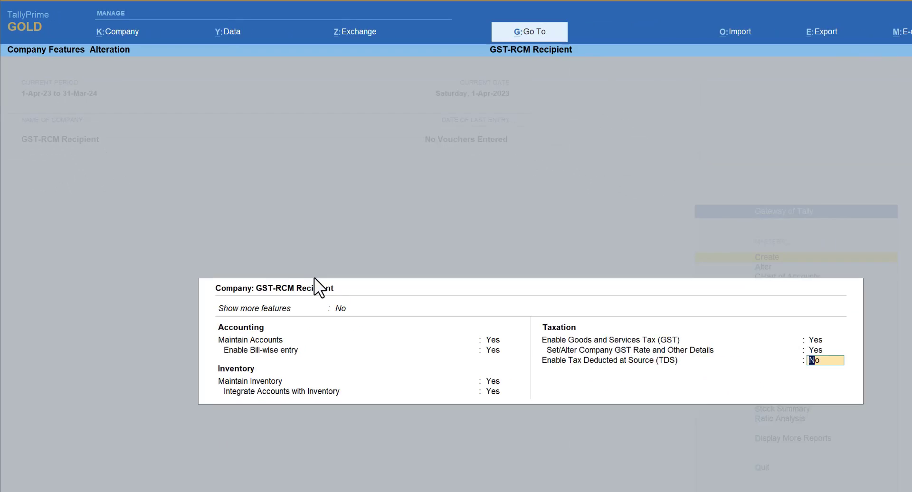
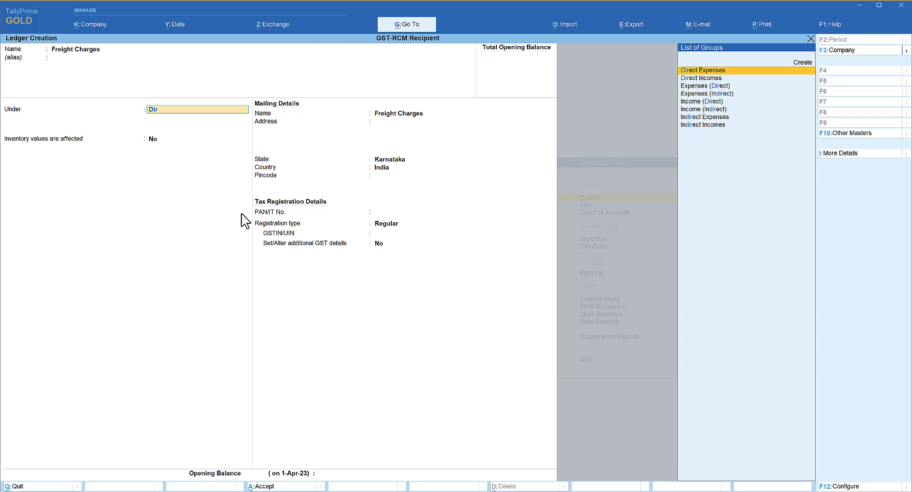
Place the Freight Charges ledger under Direct Expenses and specify its HSN/SAC as 123457 with the description "Description".
{"action": "key", "text": "Return"}
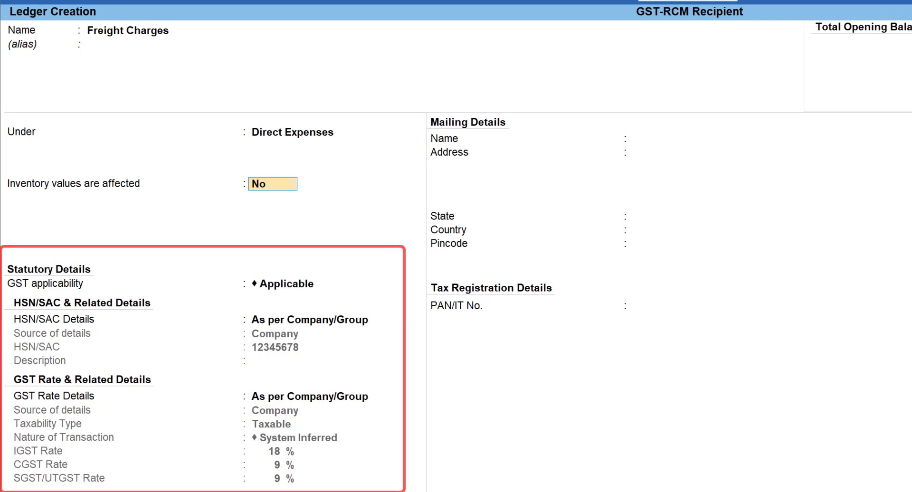
{"action": "key", "text": "Return"}
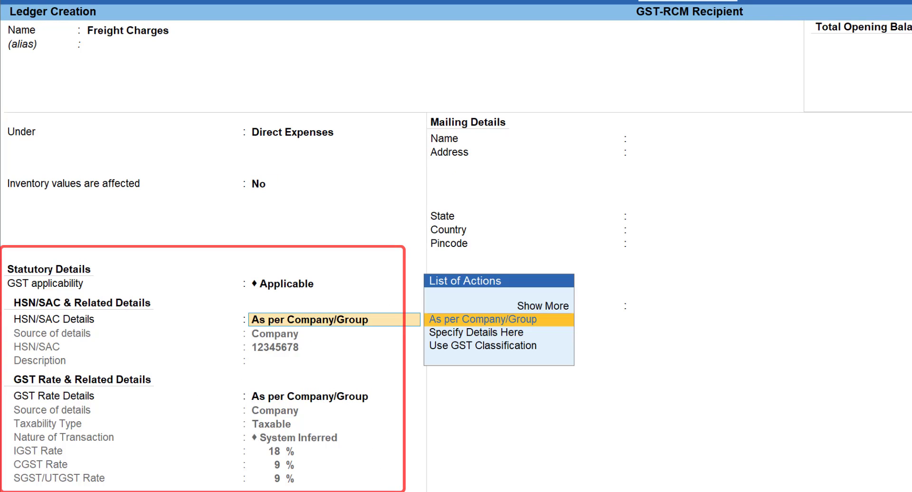
{"action": "key", "text": "Down"}
{"action": "key", "text": "Return"}
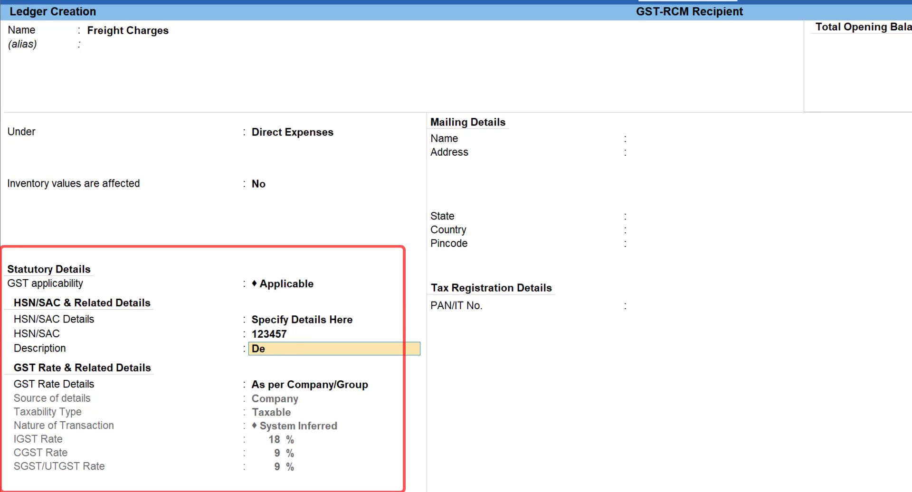
{"action": "key", "text": "Return"}
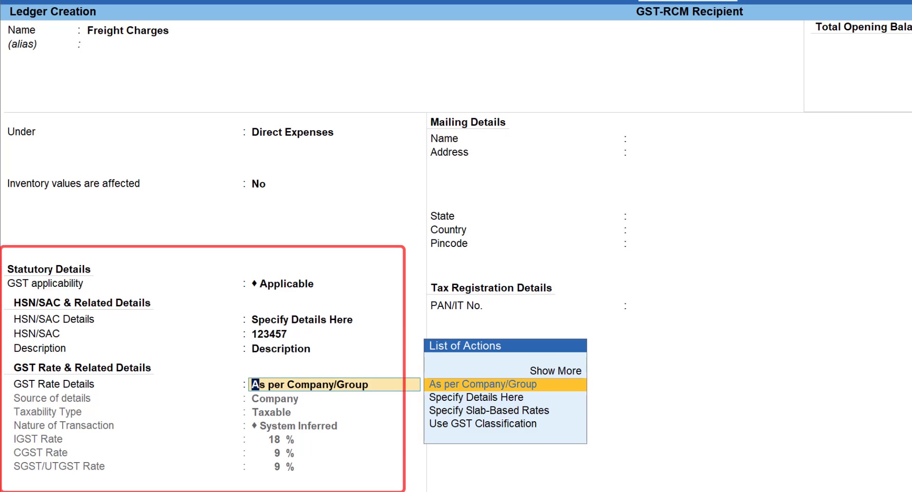
Specify the Freight Charges GST rate details in the ledger as Taxable, System Inferred, with an IGST rate of 5%.
{"action": "key", "text": "Down"}
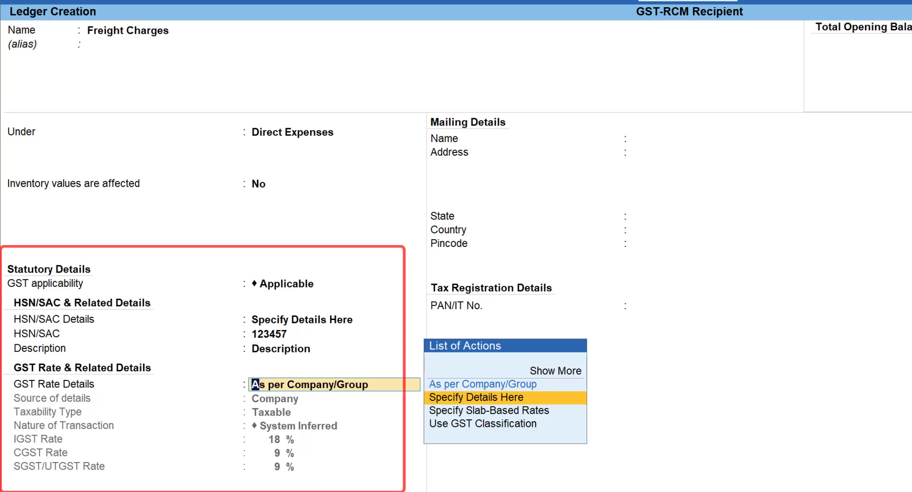
{"action": "key", "text": "Return"}
{"action": "key", "text": "Return"}
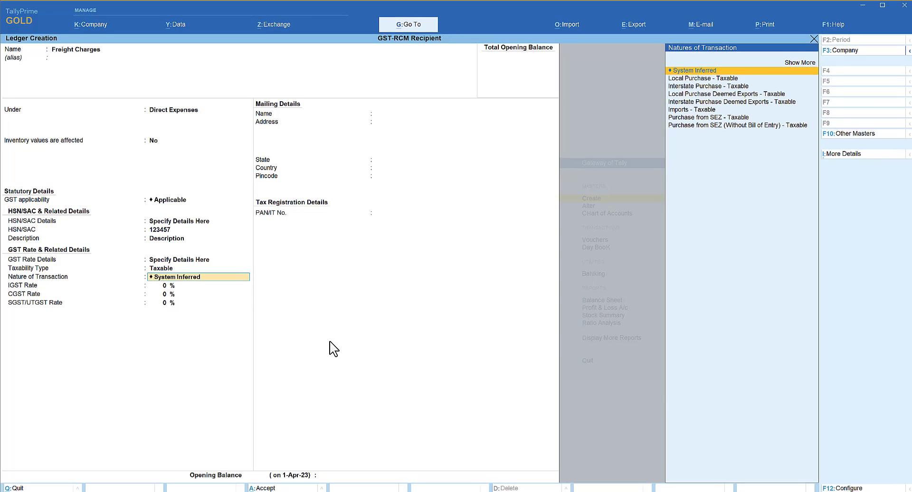
{"action": "key", "text": "Return"}
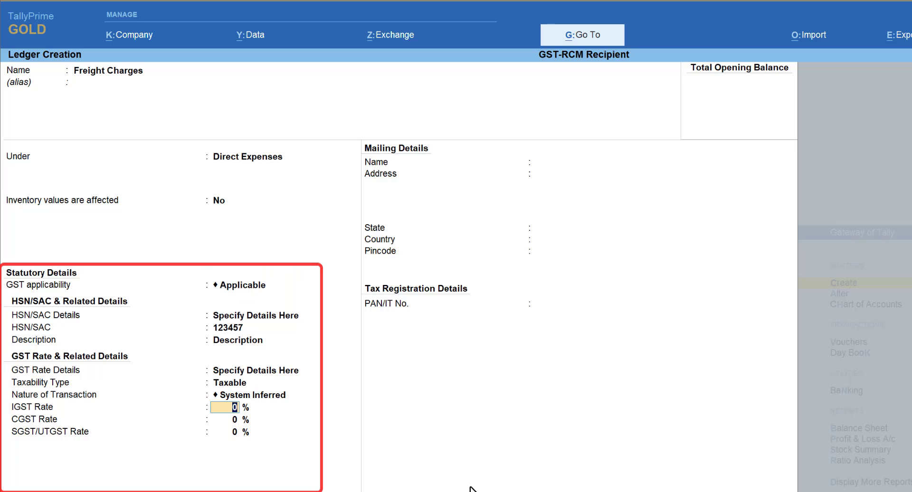
{"action": "type", "text": "5"}
{"action": "key", "text": "Return"}
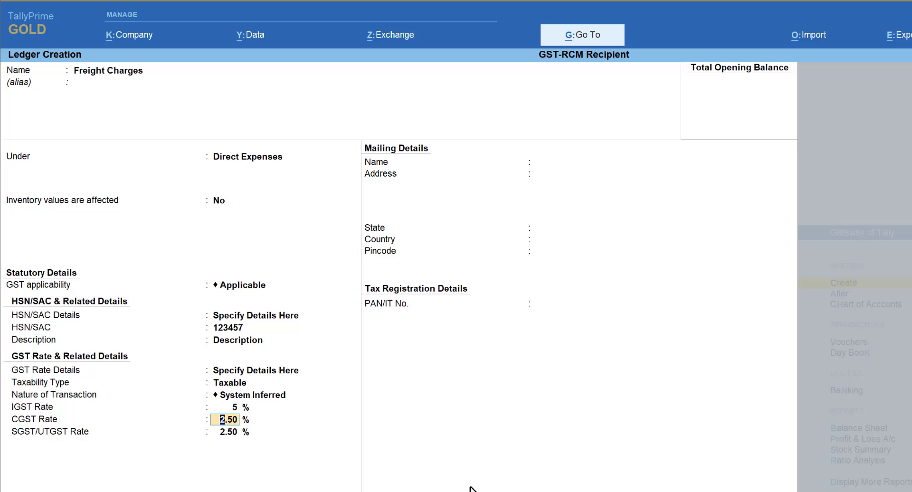
Set Enable Reverse Charge calculation to Yes in the ledger configuration and accept it.
{"action": "key", "text": "F12"}
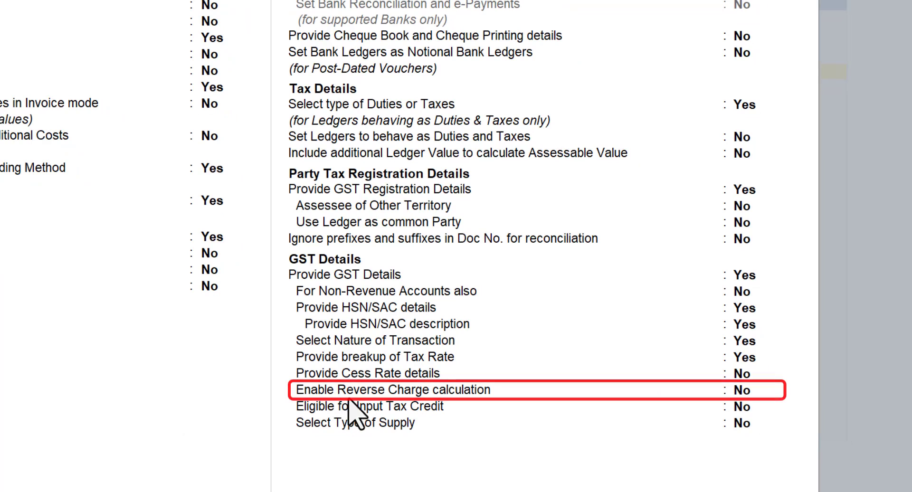
{"action": "left_click", "coordinate": [742, 390]}
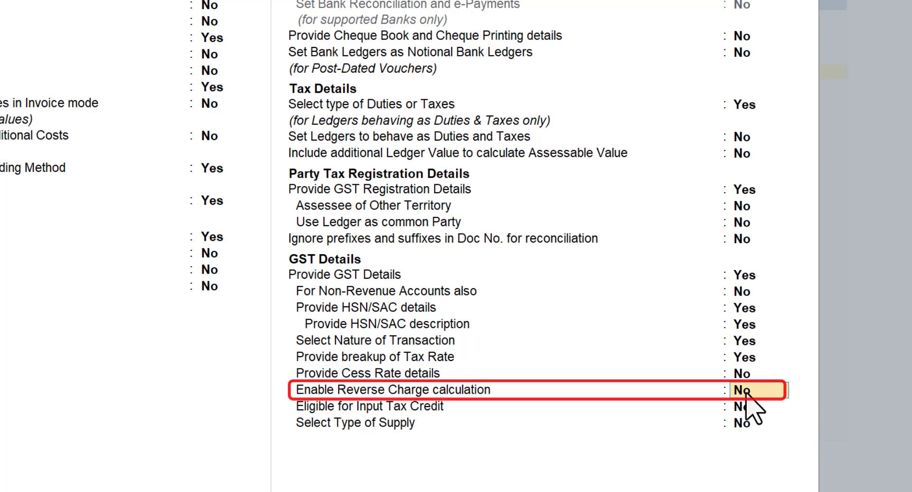
{"action": "type", "text": "y"}
{"action": "key", "text": "Return"}
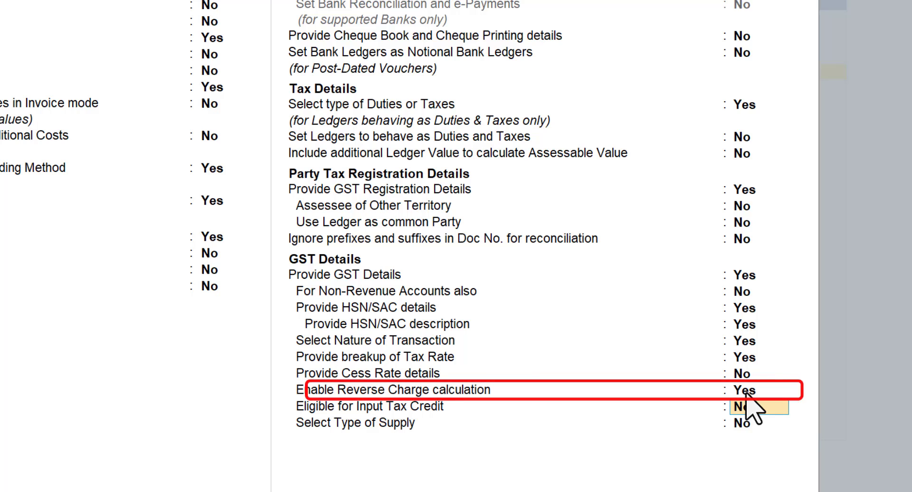
{"action": "key", "text": "ctrl+a"}
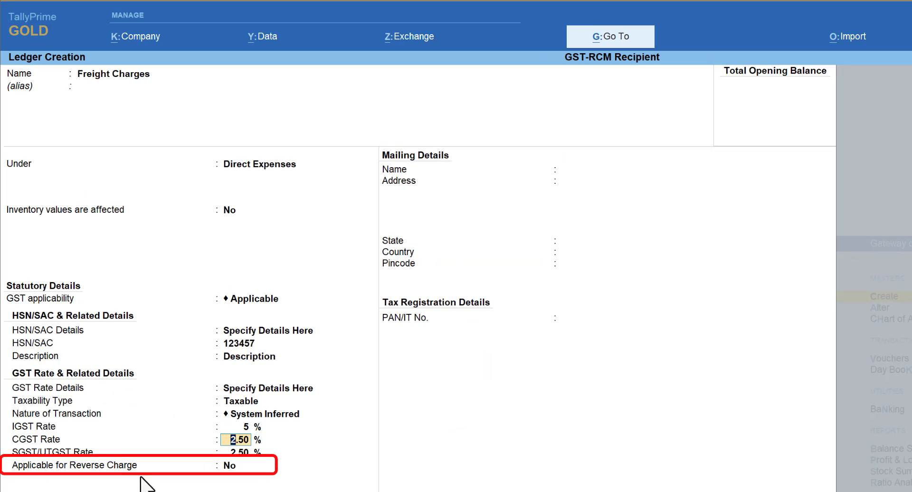
Set Applicable for Reverse Charge to Yes on the Freight Charges ledger, save it and leave ledger creation.
{"action": "left_click", "coordinate": [230, 467]}
{"action": "type", "text": "y"}
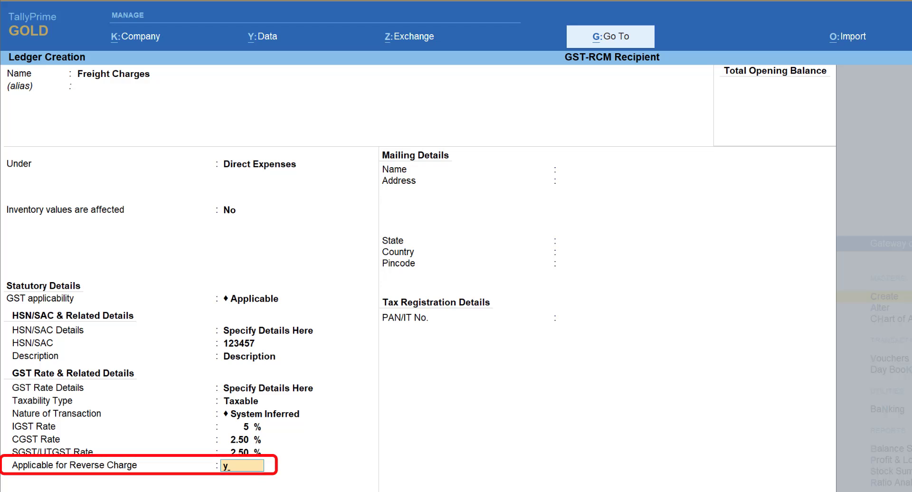
{"action": "key", "text": "Return"}
{"action": "key", "text": "ctrl+a"}
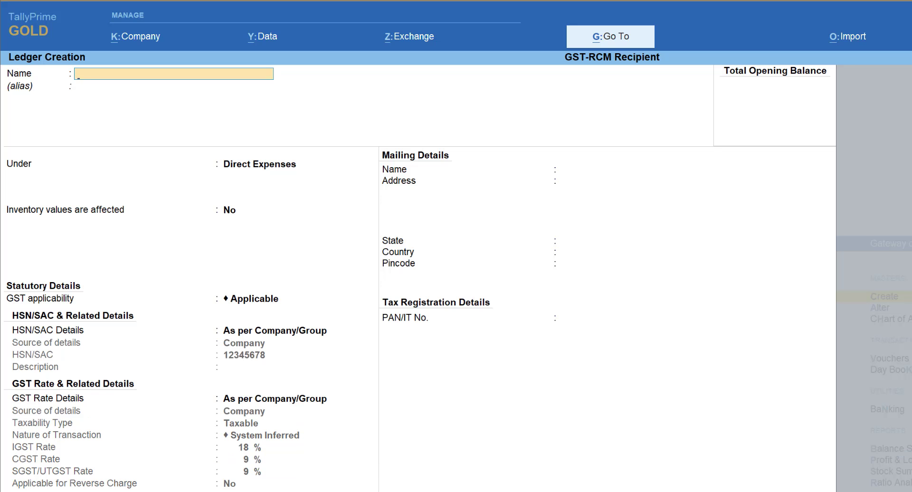
{"action": "key", "text": "Escape"}
{"action": "key", "text": "Return"}
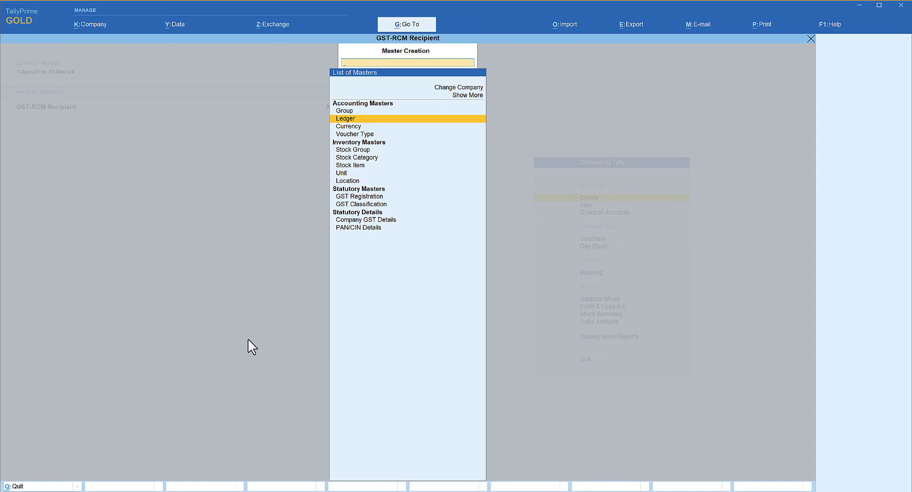
{"action": "key", "text": "Escape"}
Start a journal voucher with reference number 12345 dated 1-Apr-23 and debit Freight Charges with 10,000.
{"action": "type", "text": "v"}
{"action": "type", "text": "12345"}
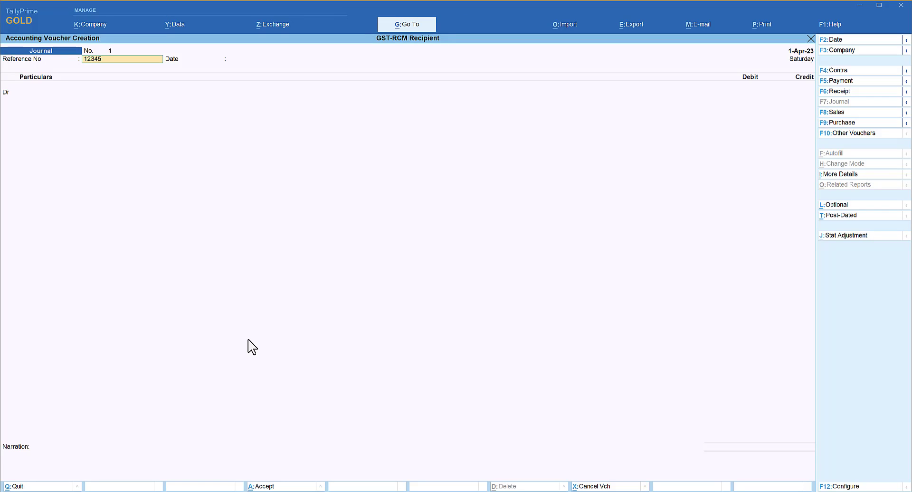
{"action": "key", "text": "Return"}
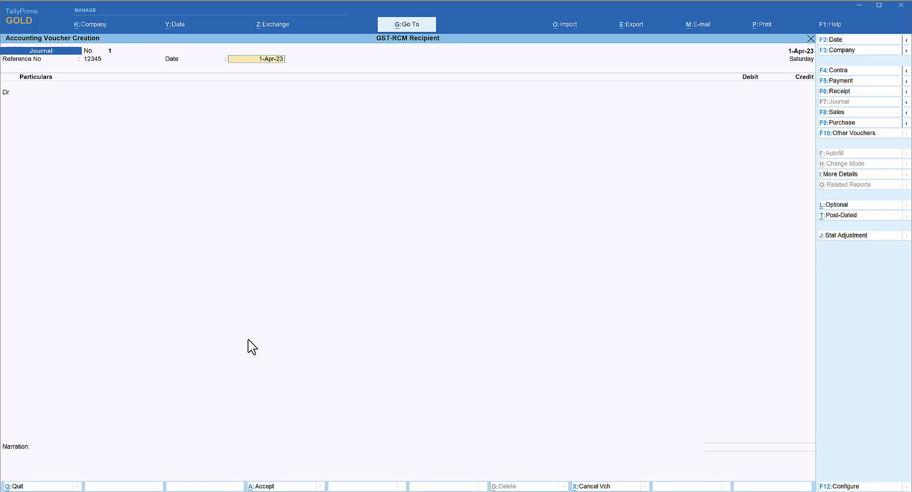
{"action": "key", "text": "Return"}
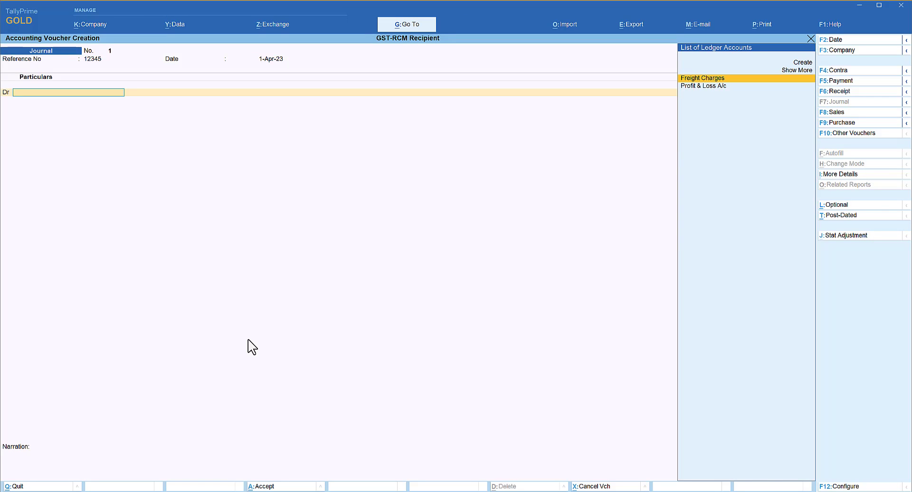
{"action": "key", "text": "Return"}
{"action": "type", "text": "10000"}
{"action": "key", "text": "Return"}
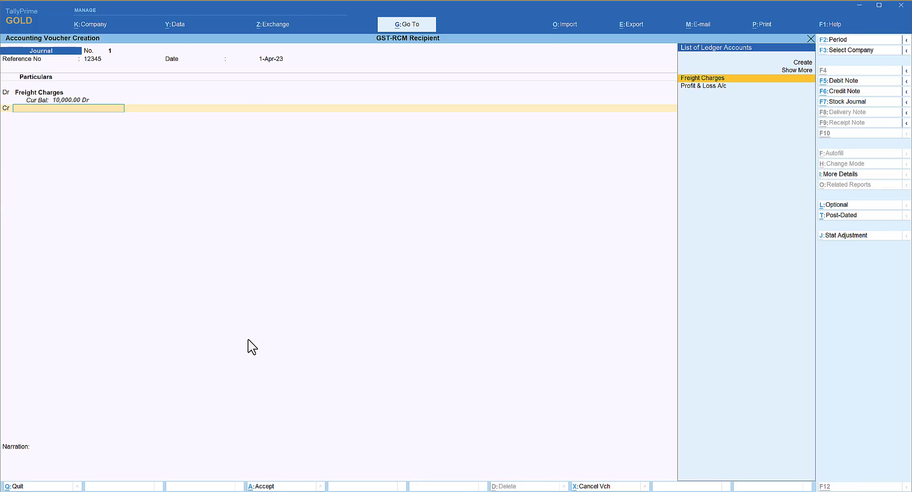
Create a GTA ledger under Sundry Creditors with Regular registration type and the party's GSTIN for the voucher's credit line.
{"action": "key", "text": "alt+c"}
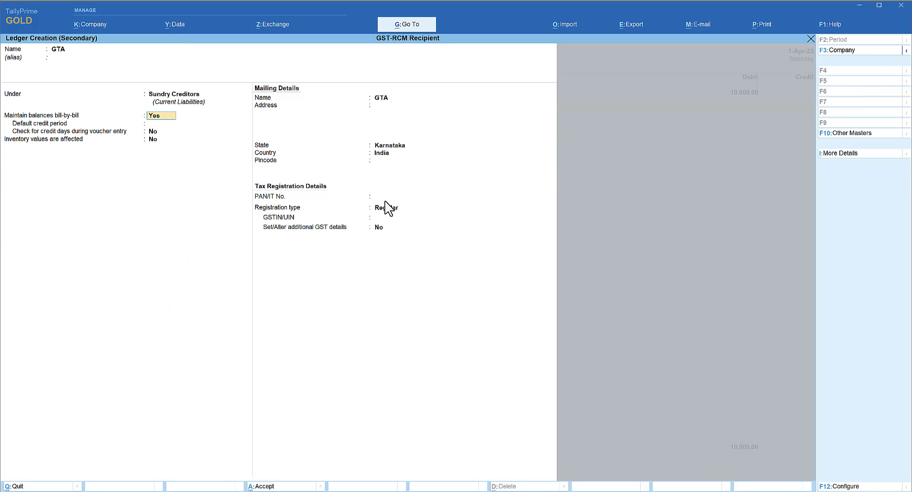
{"action": "left_click", "coordinate": [397, 218]}
{"action": "key", "text": "ctrl+alt+v"}
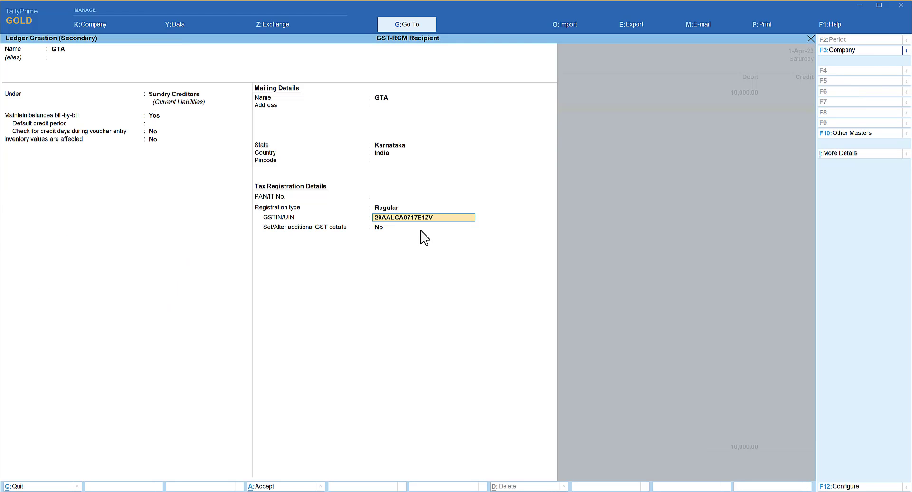
{"action": "key", "text": "ctrl+a"}
Credit GTA in the journal voucher and confirm its party details with Karnataka as both state and place of supply.
{"action": "key", "text": "Return"}
{"action": "key", "text": "Return"}
{"action": "key", "text": "Down"}
{"action": "key", "text": "Return"}
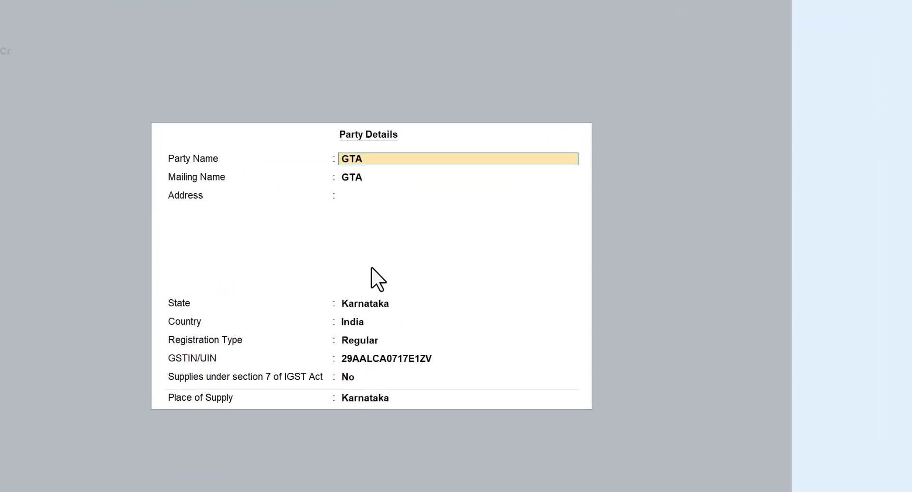
{"action": "key", "text": "Return"}
{"action": "key", "text": "Return"}
{"action": "key", "text": "Return"}
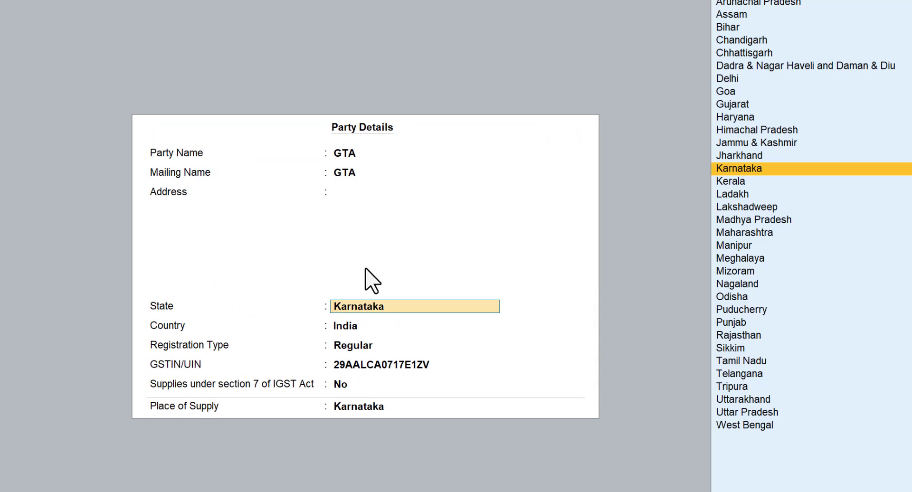
{"action": "key", "text": "Return"}
{"action": "key", "text": "Return"}
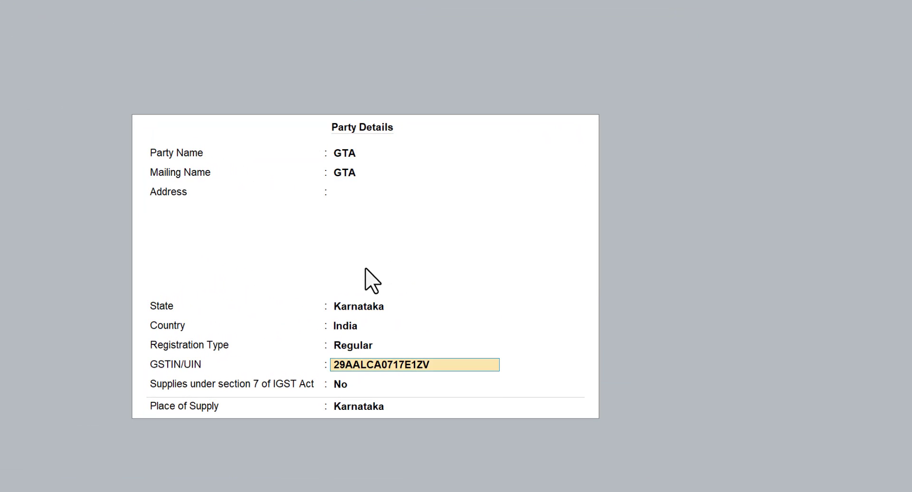
{"action": "key", "text": "Return"}
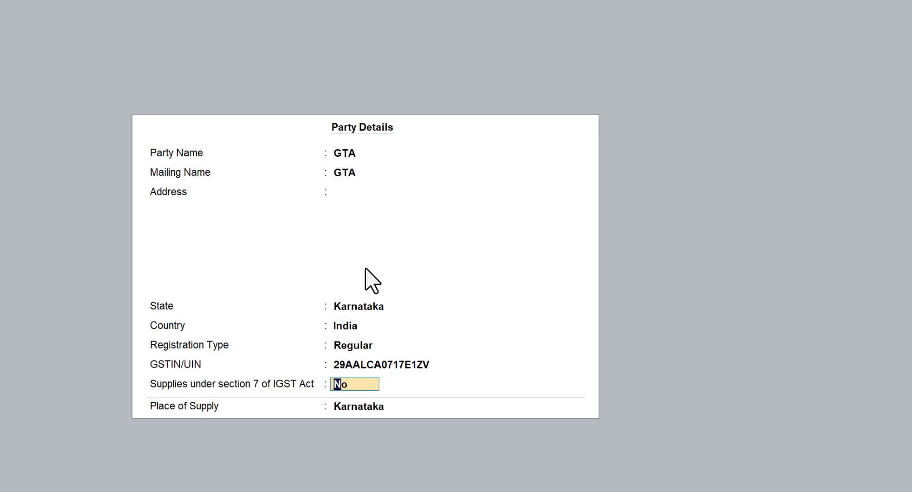
{"action": "key", "text": "Return"}
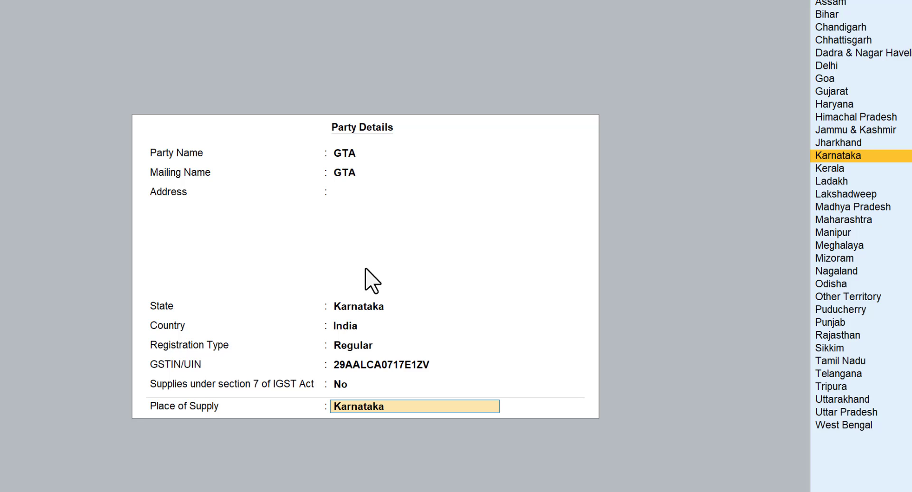
{"action": "key", "text": "Return"}
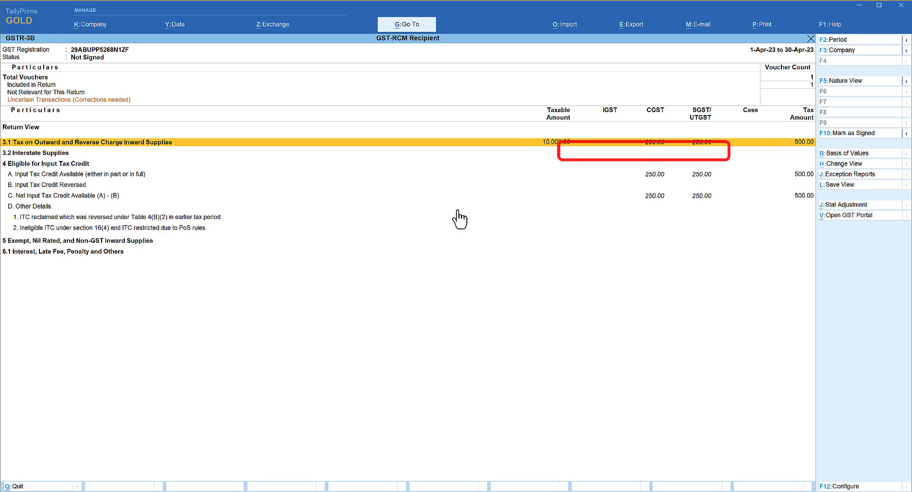
Start a GST stat adjustment for Increase in Tax Liability & Input Tax Credit, with Purchase Under Reverse Charge from Registered Dealer as additional nature.
{"action": "key", "text": "Down"}
{"action": "key", "text": "Down"}
{"action": "key", "text": "Down"}
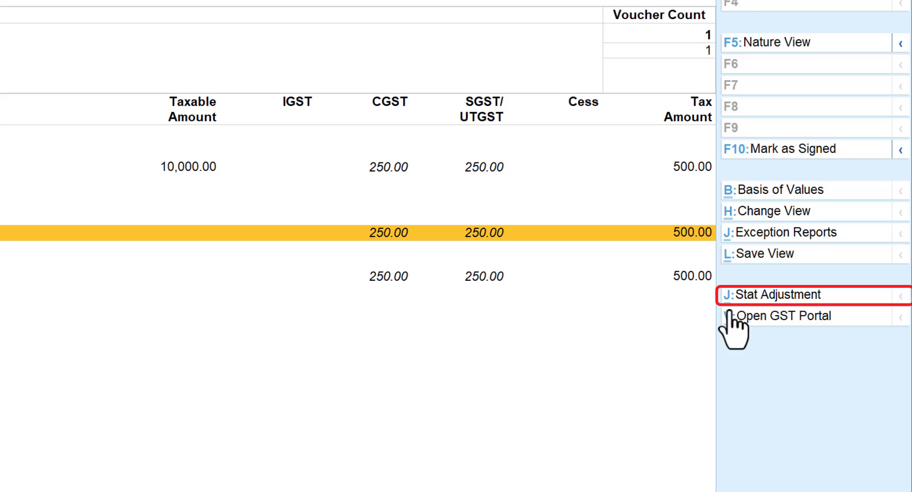
{"action": "left_click", "coordinate": [779, 296]}
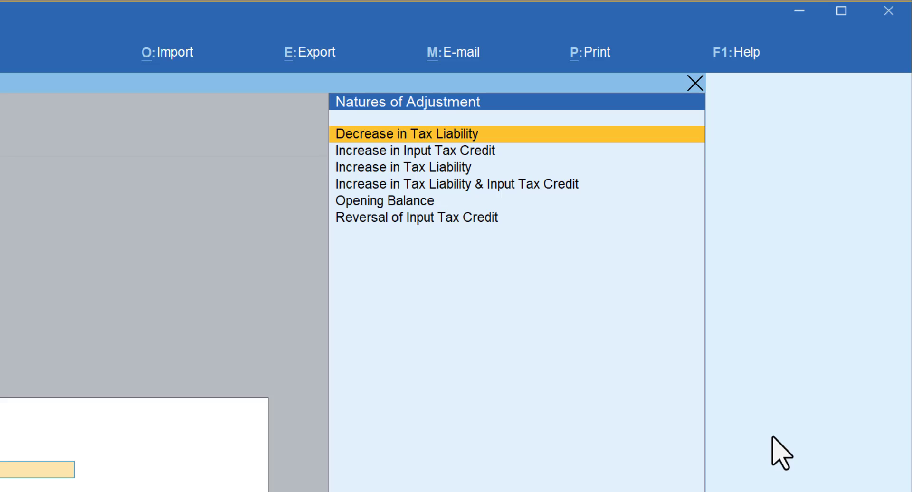
{"action": "key", "text": "Down"}
{"action": "key", "text": "Down"}
{"action": "key", "text": "Down"}
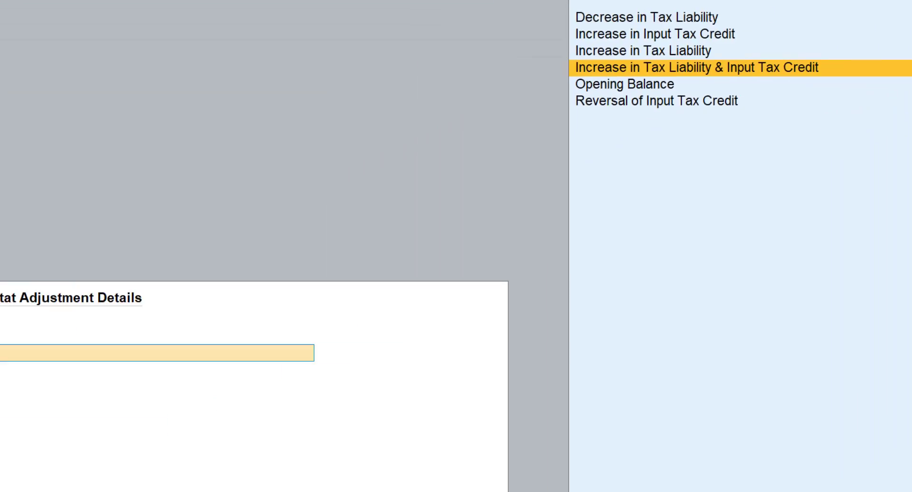
{"action": "key", "text": "Return"}
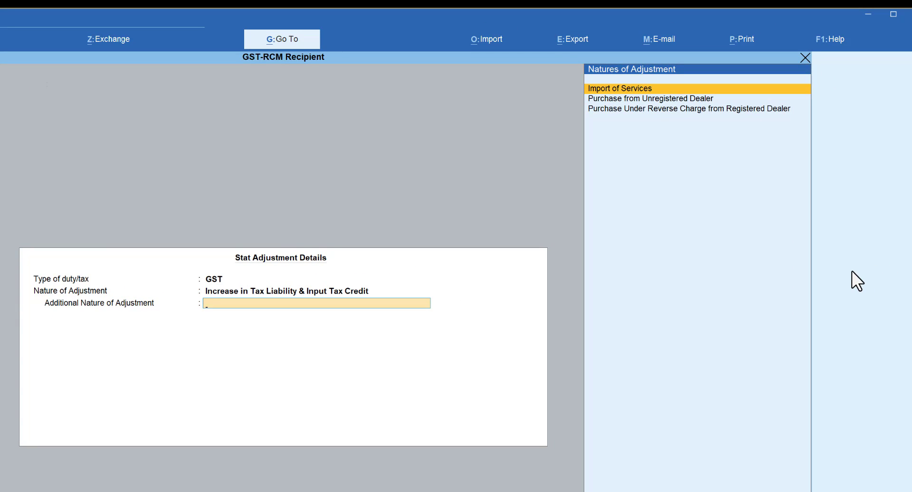
{"action": "key", "text": "Down"}
{"action": "key", "text": "Down"}
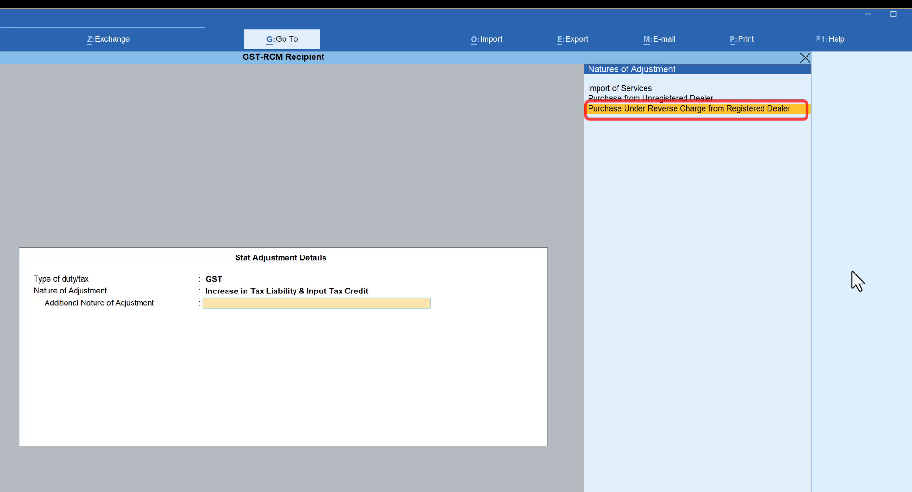
{"action": "key", "text": "Return"}
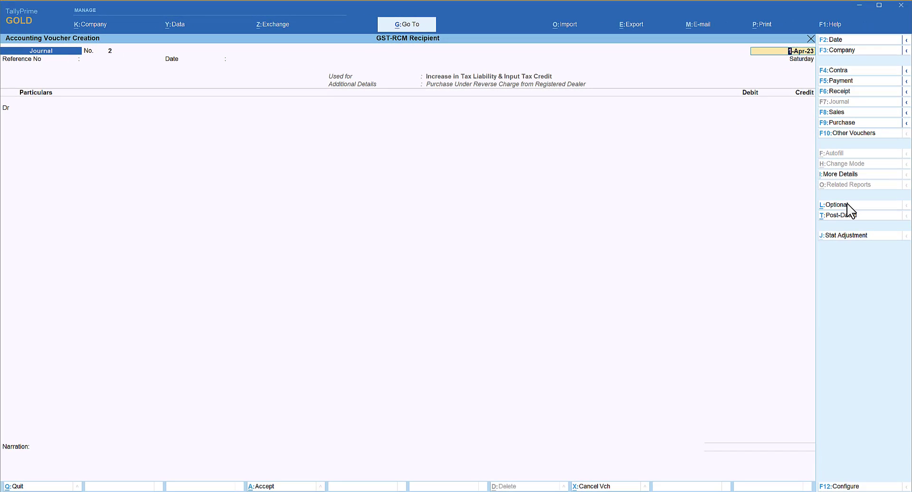
Debit CGST with 250 in the adjustment journal dated 1-Apr-23, at a 5% rate on a taxable value of 10,000.
{"action": "key", "text": "Return"}
{"action": "key", "text": "Return"}
{"action": "key", "text": "Return"}
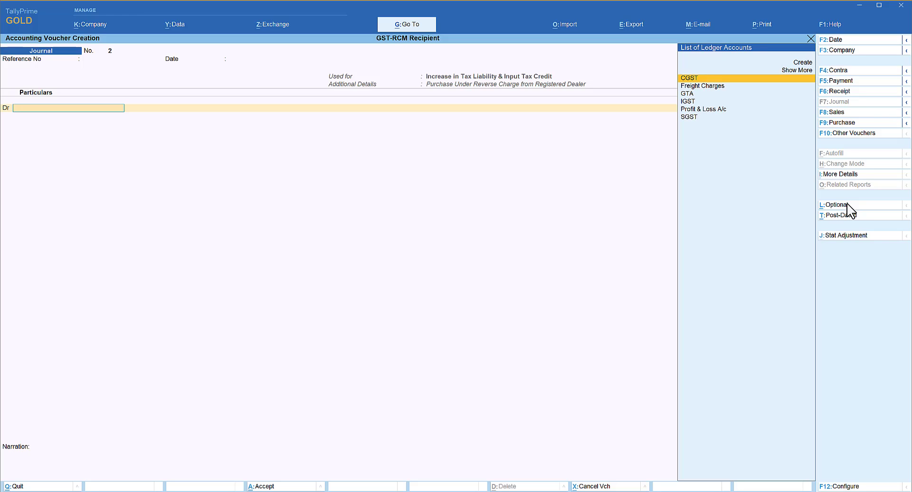
{"action": "key", "text": "Return"}
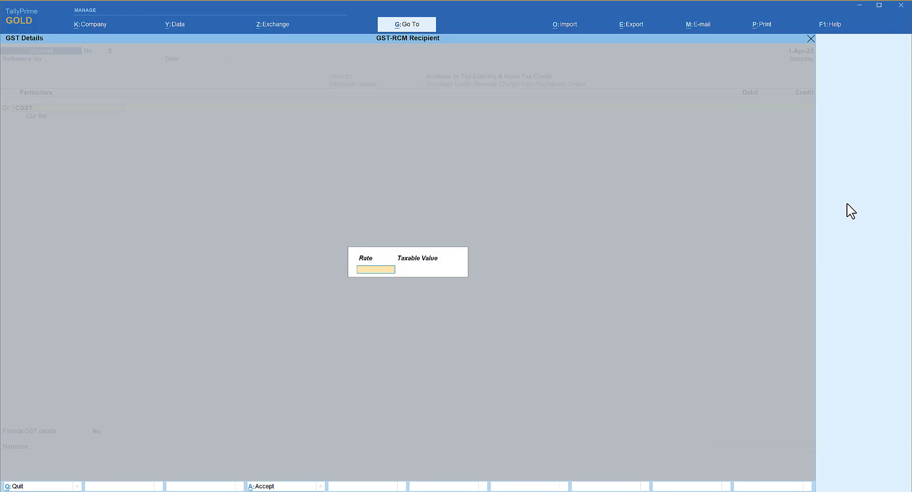
{"action": "type", "text": "5"}
{"action": "key", "text": "Return"}
{"action": "type", "text": "10000"}
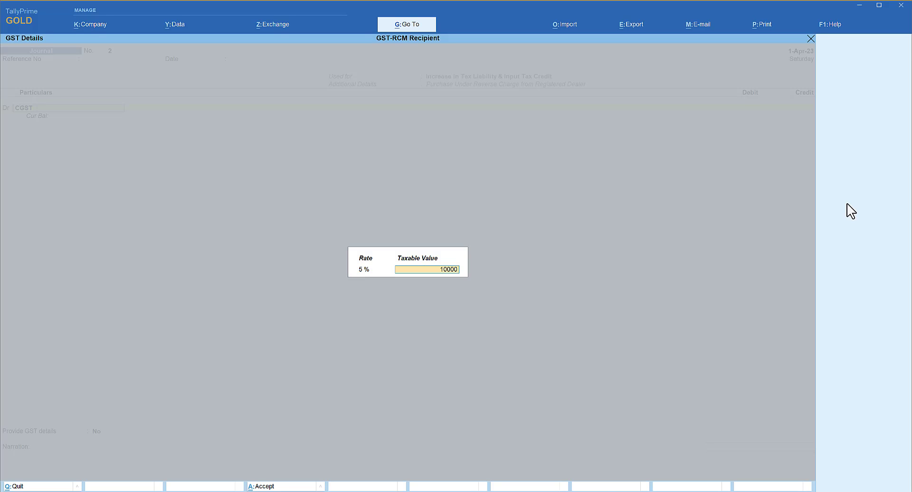
{"action": "key", "text": "Return"}
{"action": "type", "text": "250"}
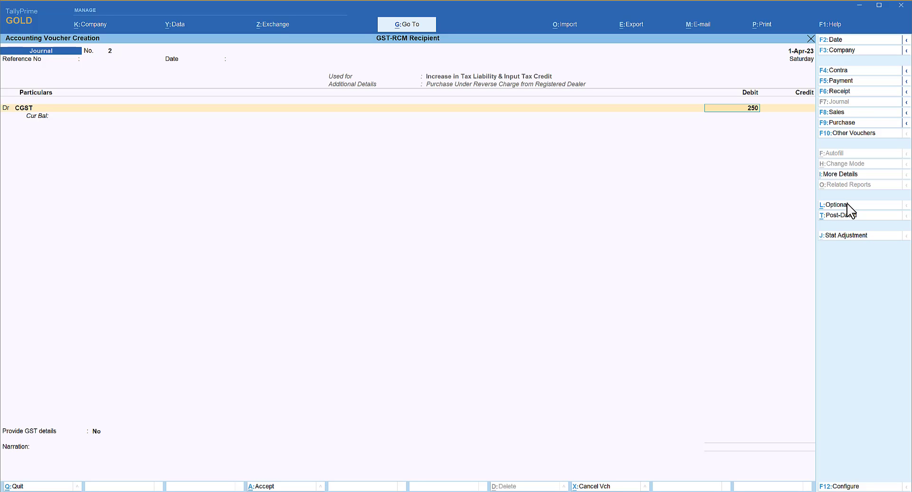
{"action": "key", "text": "Return"}
Add a second debit line for SGST with 250, keeping the 5% rate and taxable value of 10,000.
{"action": "type", "text": "d"}
{"action": "key", "text": "Return"}
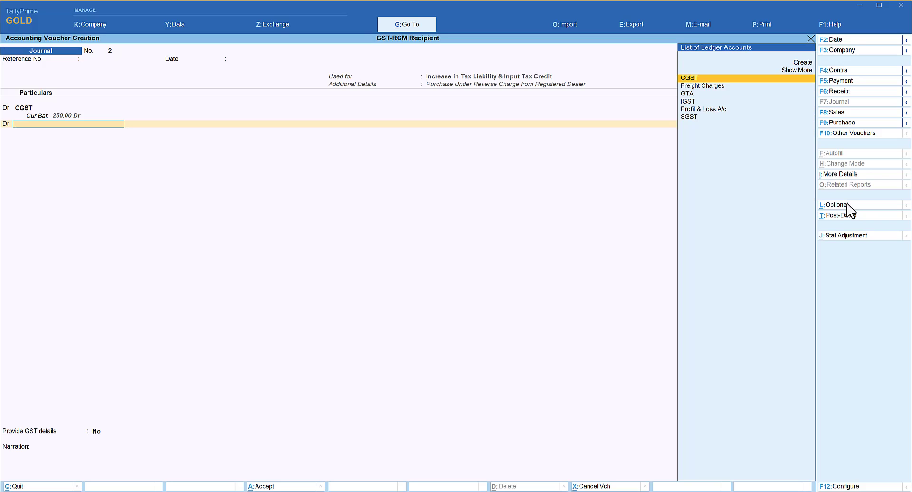
{"action": "type", "text": "s"}
{"action": "key", "text": "Return"}
{"action": "type", "text": "9"}
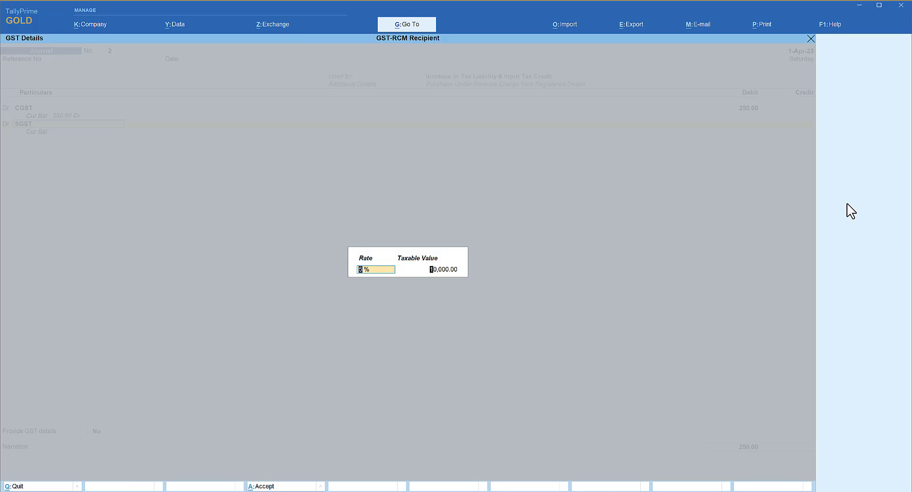
{"action": "key", "text": "Return"}
{"action": "type", "text": "250"}
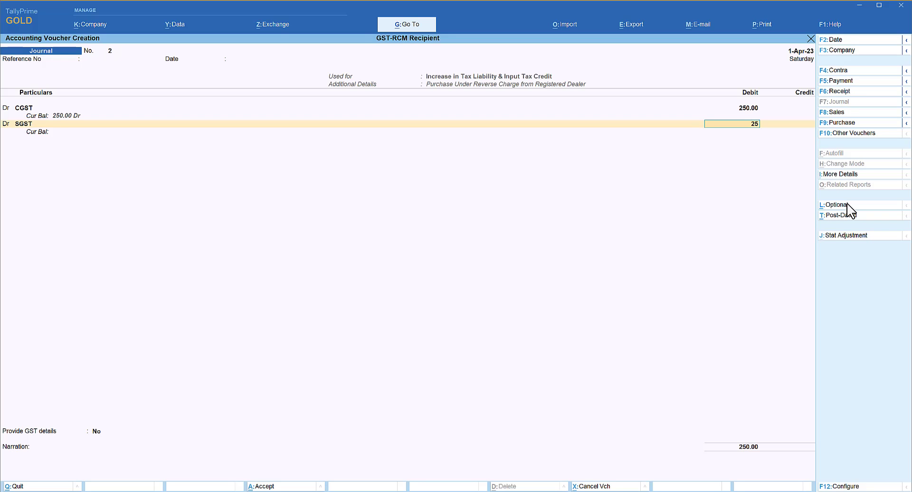
{"action": "key", "text": "Return"}
Credit CGST with 250 in the adjustment journal.
{"action": "key", "text": "Return"}
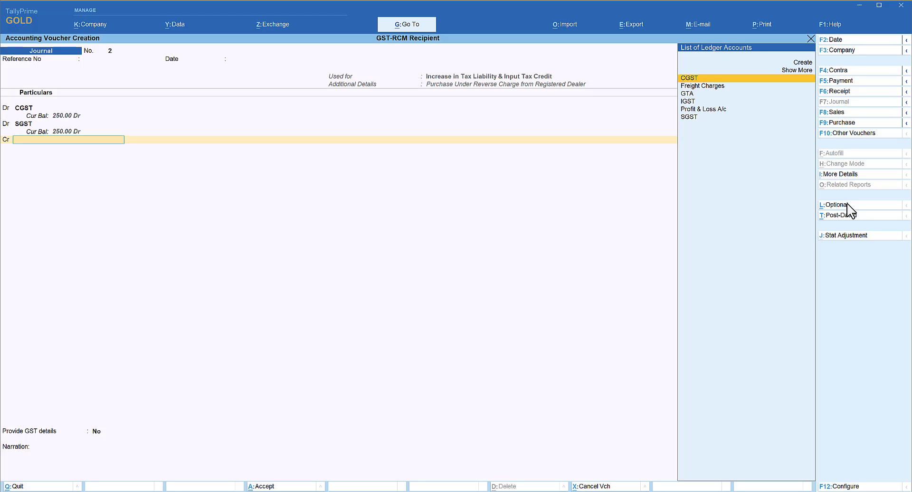
{"action": "key", "text": "Return"}
{"action": "key", "text": "Return"}
{"action": "key", "text": "Return"}
{"action": "key", "text": "Return"}
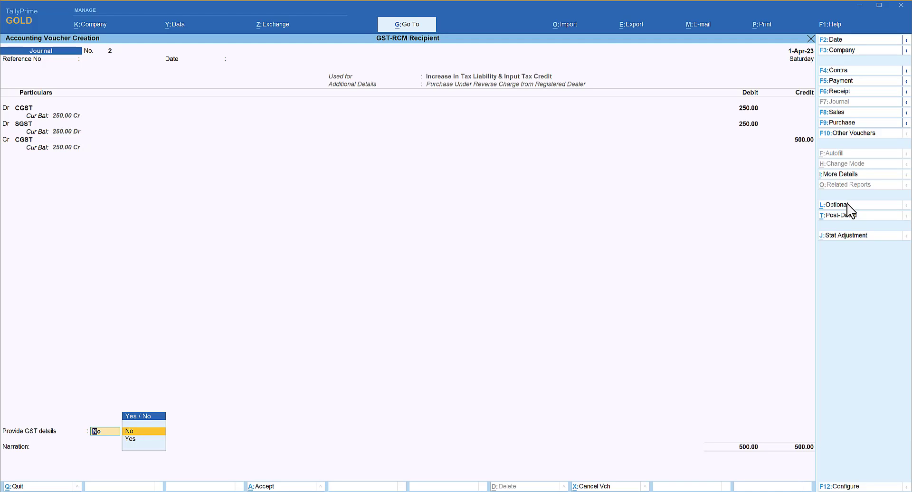
{"action": "key", "text": "BackSpace"}
{"action": "type", "text": "250"}
{"action": "key", "text": "Return"}
Credit SGST with 250 as the last line of the adjustment journal.
{"action": "key", "text": "Return"}
{"action": "type", "text": "sg"}
{"action": "key", "text": "Return"}
{"action": "key", "text": "Return"}
{"action": "key", "text": "Return"}
Provide GST details with GTA as the party and Services as the type of supply, and save the adjustment journal.
{"action": "key", "text": "y"}
{"action": "key", "text": "Return"}
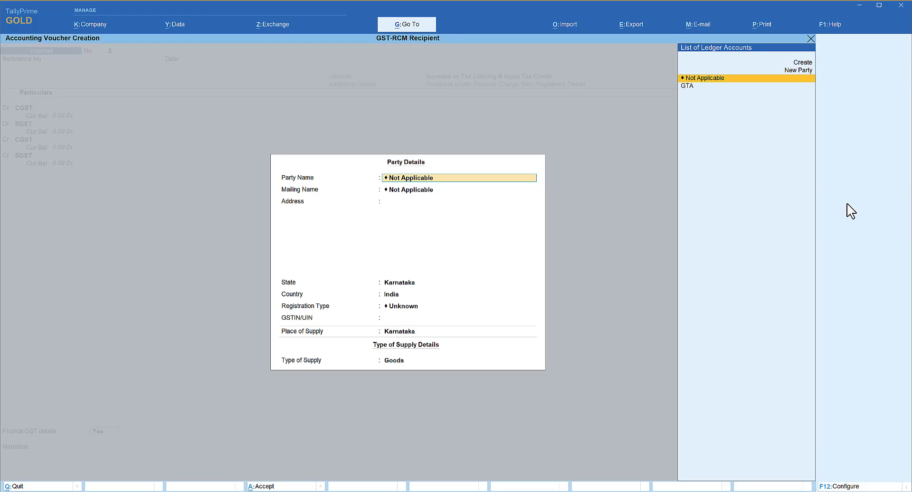
{"action": "key", "text": "Down"}
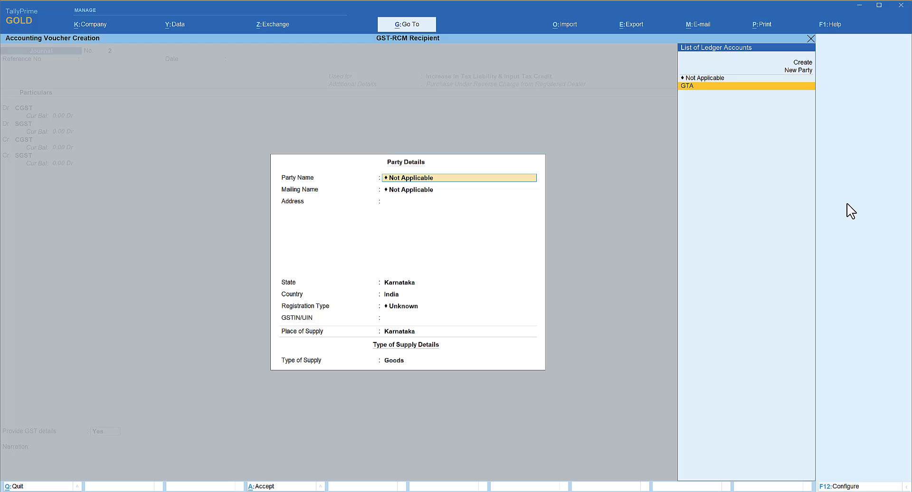
{"action": "key", "text": "Return"}
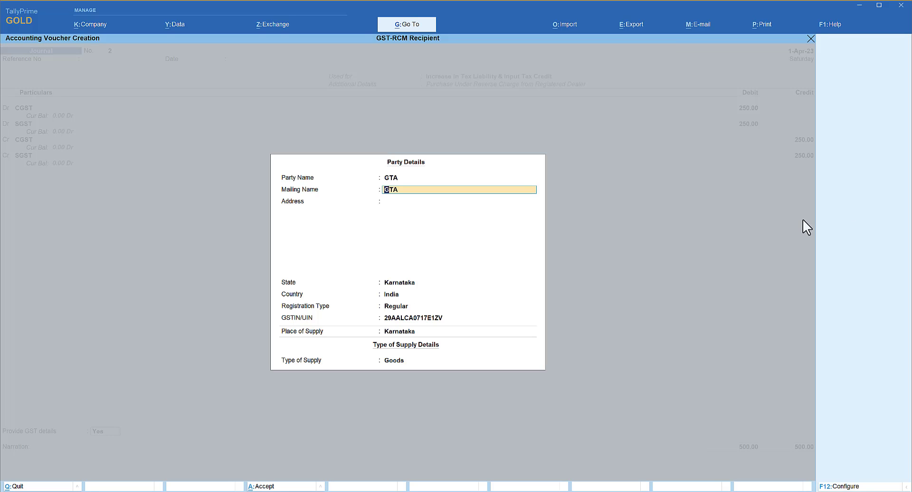
{"action": "left_click", "coordinate": [421, 367]}
{"action": "key", "text": "Down"}
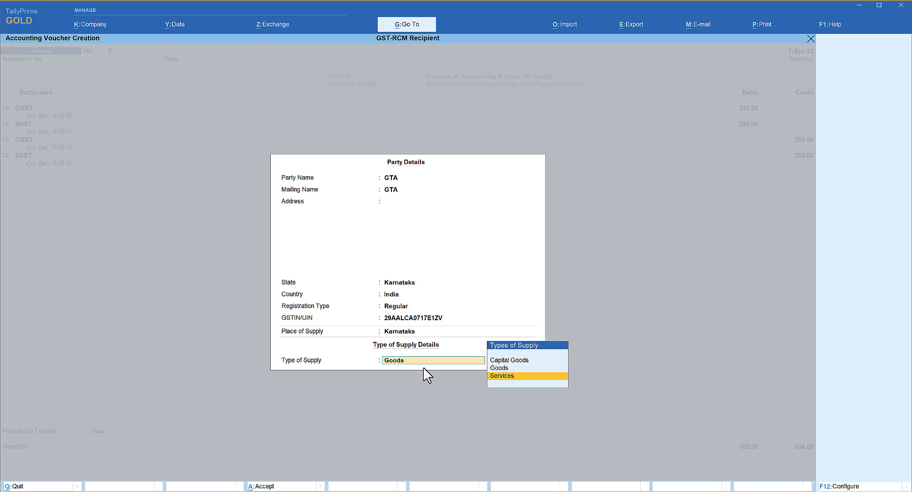
{"action": "key", "text": "Return"}
{"action": "key", "text": "Return"}
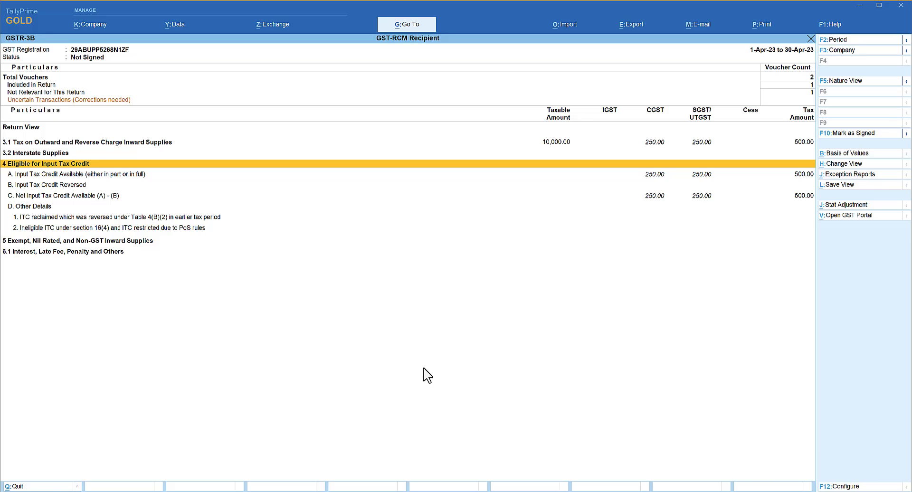
Leave GSTR-3B and check the ledger vouchers for CGST and SGST on 1-Apr-23.
{"action": "key", "text": "Escape"}
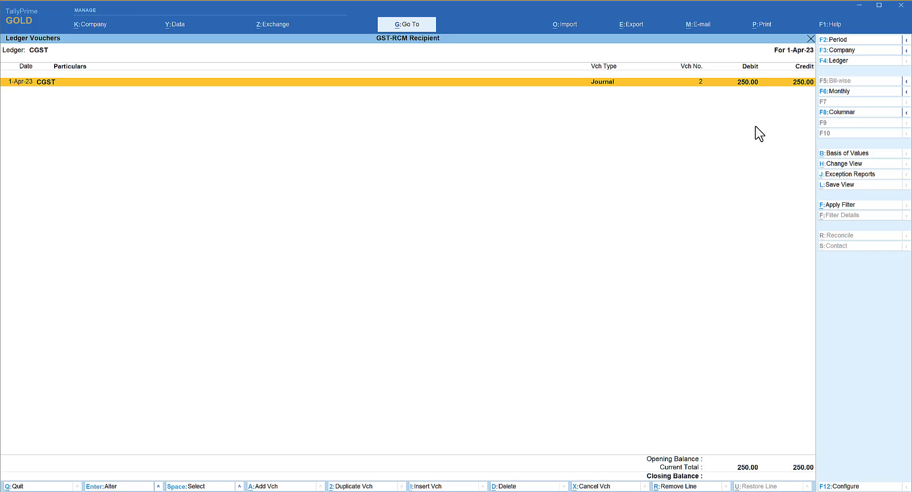
{"action": "key", "text": "F4"}
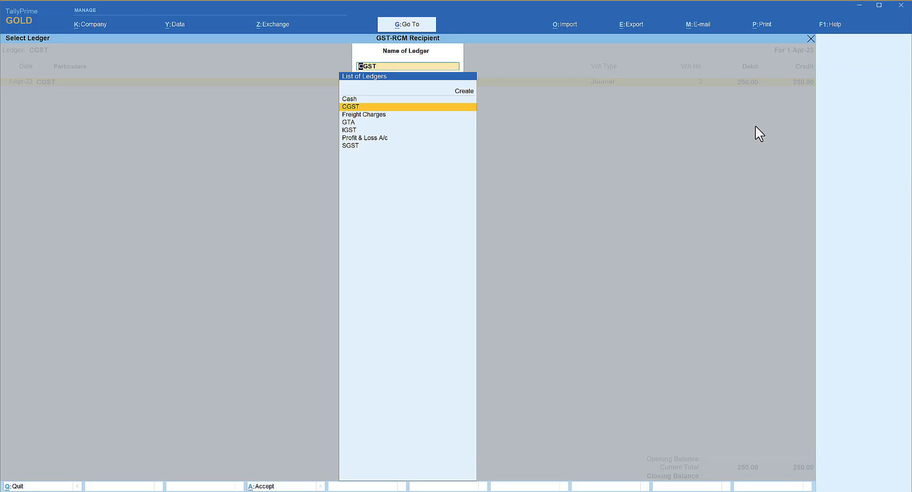
{"action": "key", "text": "Down"}
{"action": "key", "text": "Down"}
{"action": "key", "text": "Down"}
{"action": "key", "text": "Down"}
{"action": "key", "text": "Down"}
{"action": "key", "text": "Return"}
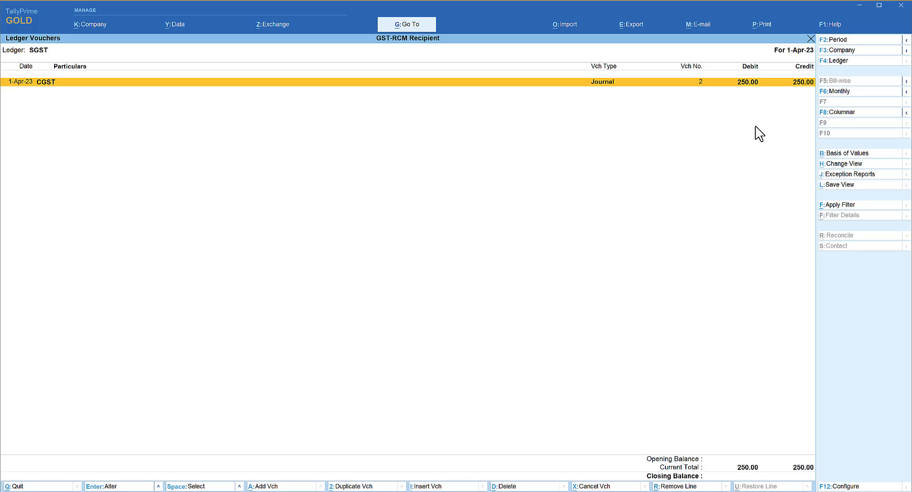
Start a new journal voucher dated 1-May-23 with reference number 362547 and the same reference date.
{"action": "key", "text": "alt+a"}
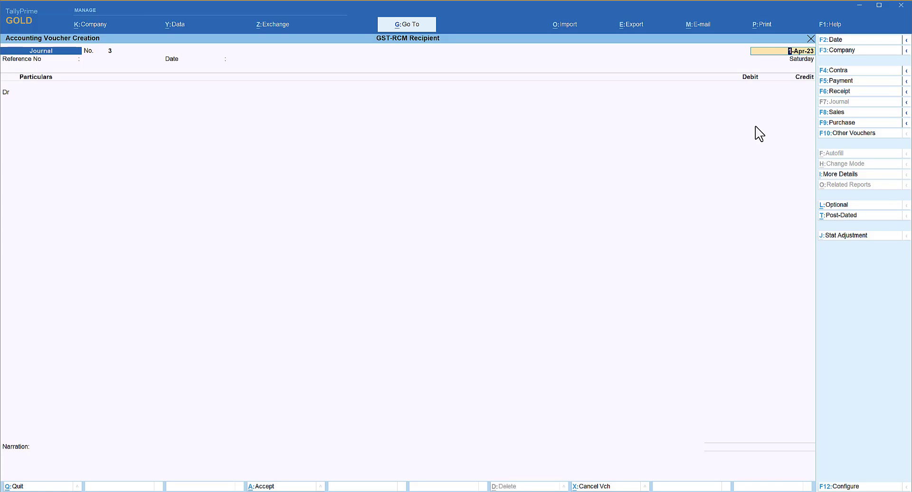
{"action": "key", "text": "F2"}
{"action": "type", "text": "1-5"}
{"action": "key", "text": "Return"}
{"action": "key", "text": "Return"}
{"action": "type", "text": "3625"}
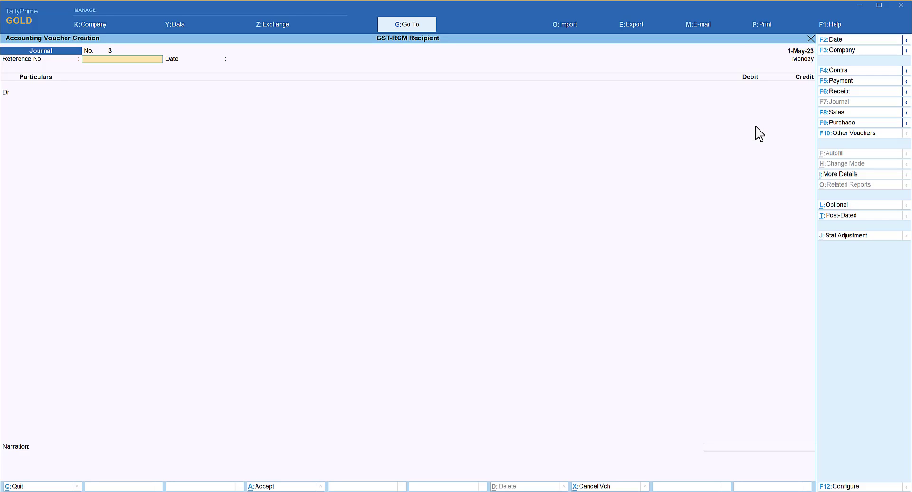
{"action": "type", "text": "47"}
{"action": "key", "text": "Return"}
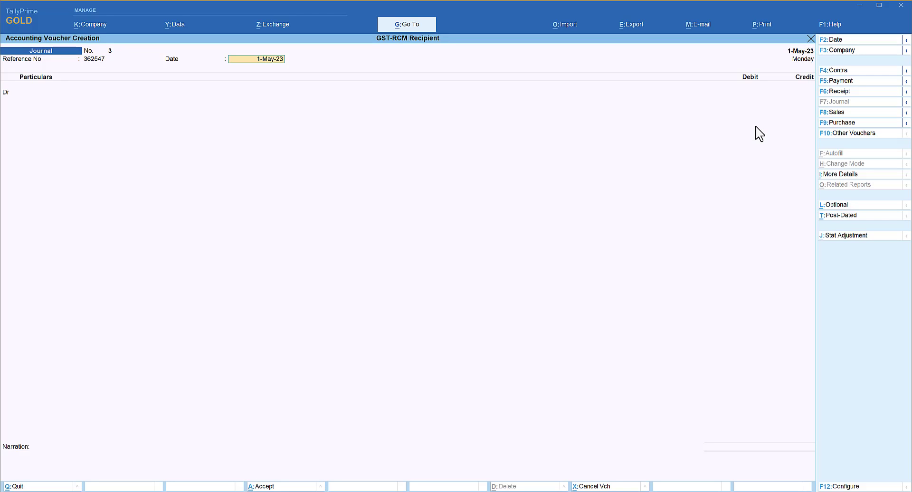
{"action": "key", "text": "Return"}
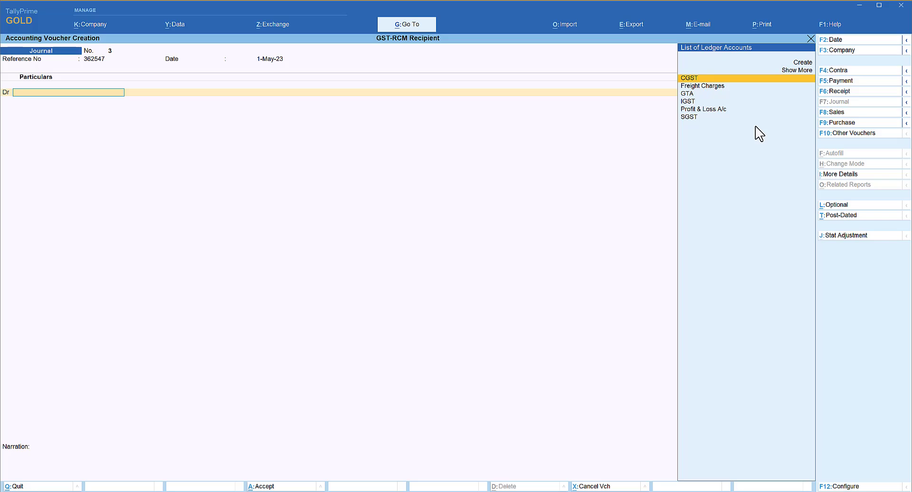
Debit Freight Charges with 20,000 in the May journal voucher.
{"action": "key", "text": "Down"}
{"action": "key", "text": "Return"}
{"action": "type", "text": "20000"}
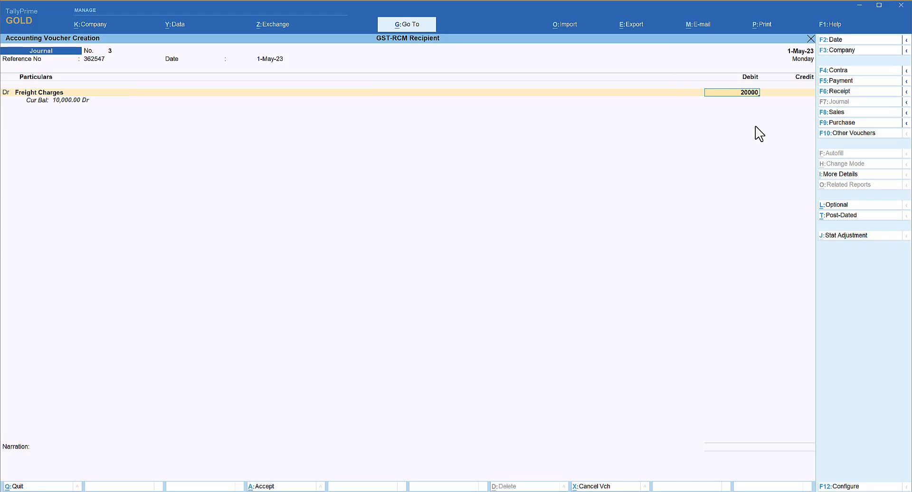
{"action": "key", "text": "Return"}
Credit GTA with 20,000 against a new reference, provide GST details with GTA's party details, and save the voucher.
{"action": "key", "text": "Return"}
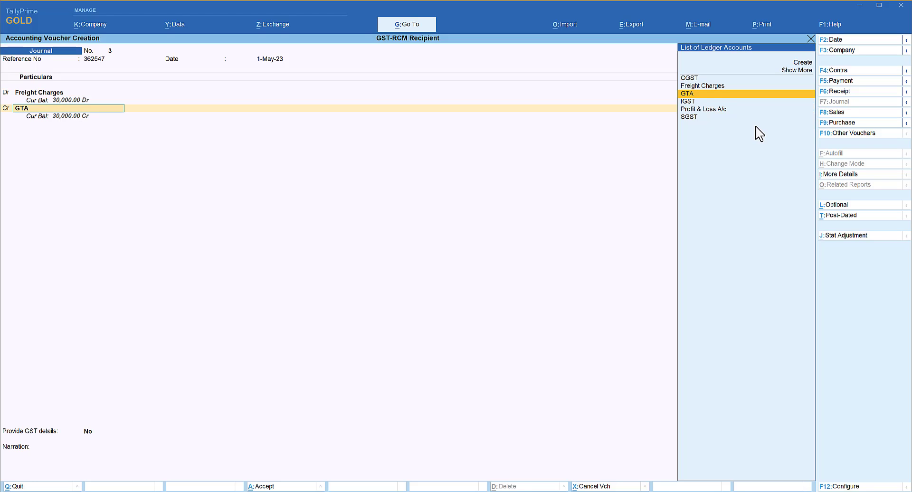
{"action": "key", "text": "Return"}
{"action": "key", "text": "Return"}
{"action": "key", "text": "Return"}
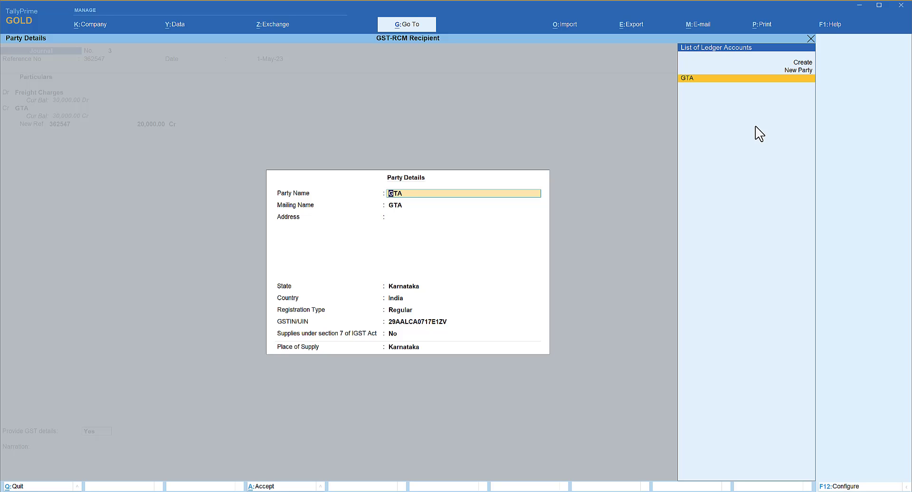
{"action": "key", "text": "ctrl+a"}
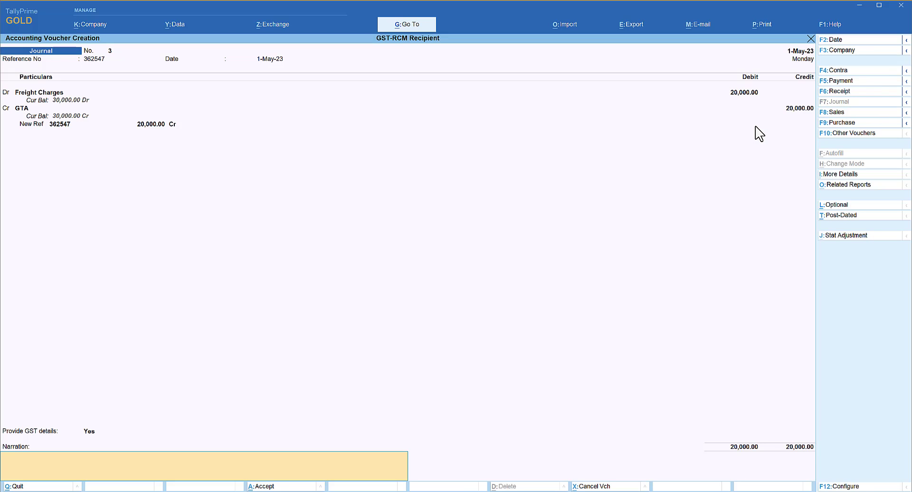
{"action": "key", "text": "Return"}
{"action": "key", "text": "Return"}
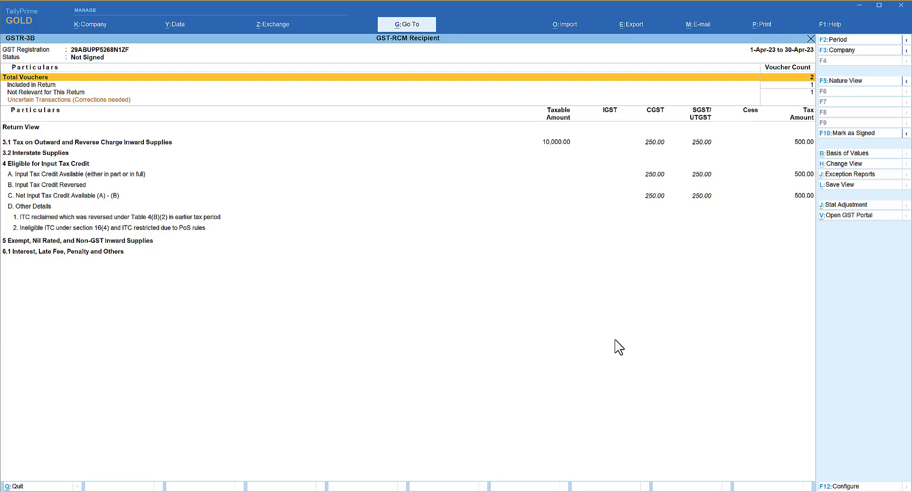
Set the GSTR-3B period to 1-May-23 to 31-May-23.
{"action": "key", "text": "F2"}
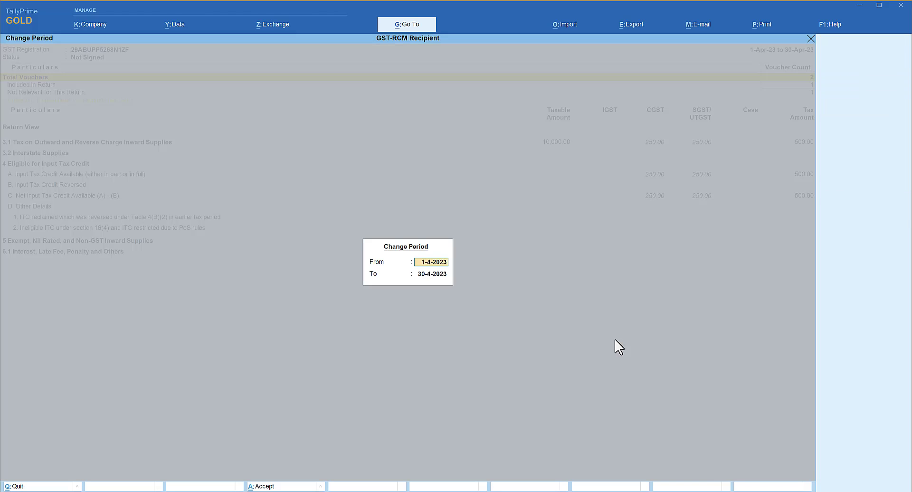
{"action": "type", "text": "may"}
{"action": "key", "text": "Return"}
{"action": "type", "text": "may"}
{"action": "key", "text": "Return"}
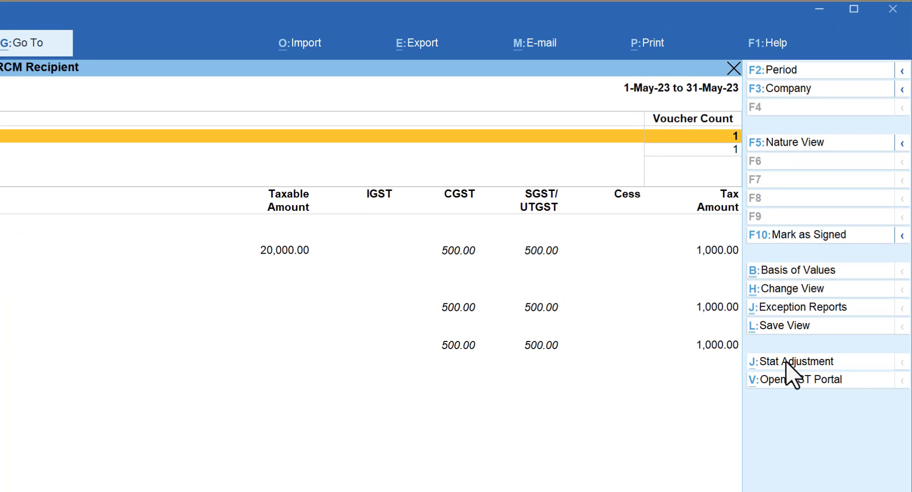
Start a GST stat adjustment journal for Increase in Tax Liability with Purchase Under Reverse Charge from Registered Dealer as the additional nature.
{"action": "left_click", "coordinate": [786, 363]}
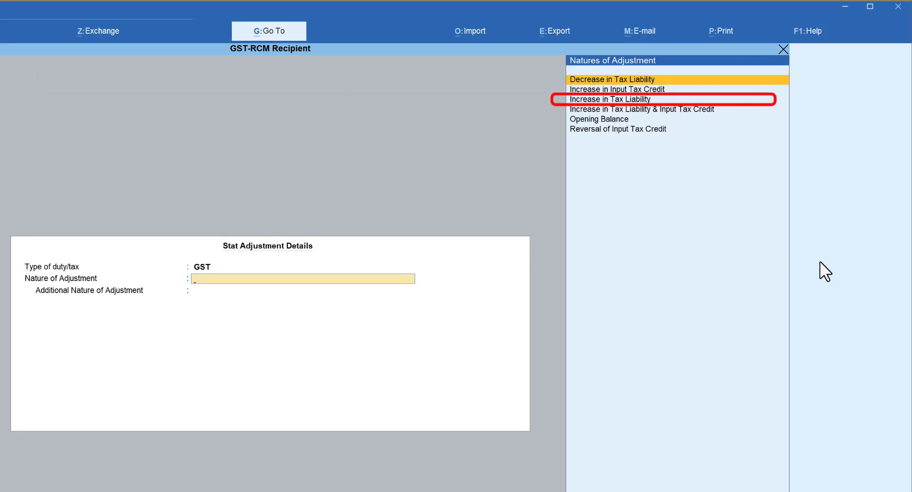
{"action": "key", "text": "Down"}
{"action": "key", "text": "Down"}
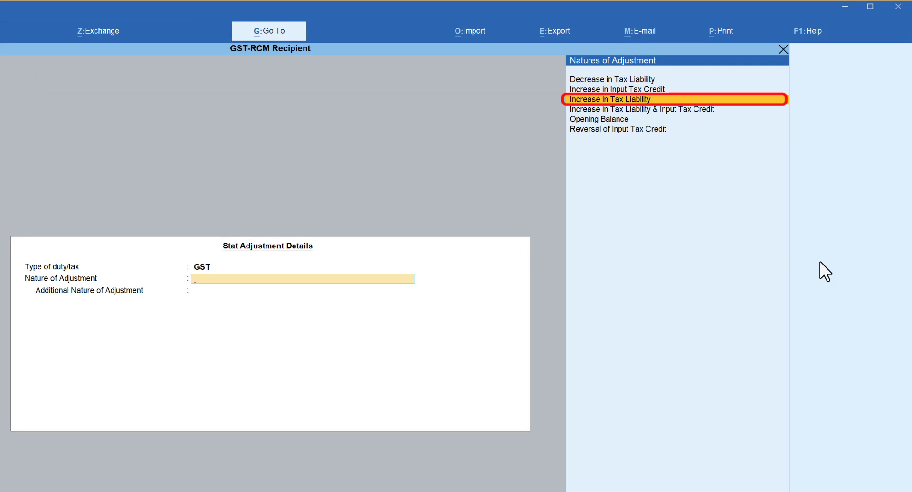
{"action": "key", "text": "Return"}
{"action": "key", "text": "Down"}
{"action": "key", "text": "Down"}
{"action": "key", "text": "Down"}
{"action": "key", "text": "Down"}
{"action": "key", "text": "Down"}
{"action": "key", "text": "Down"}
{"action": "key", "text": "Down"}
{"action": "key", "text": "Down"}
{"action": "key", "text": "Down"}
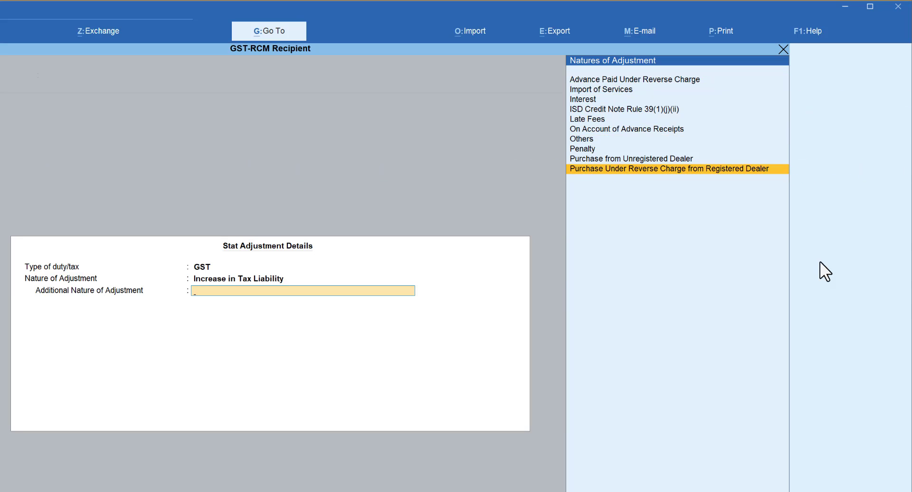
{"action": "key", "text": "Return"}
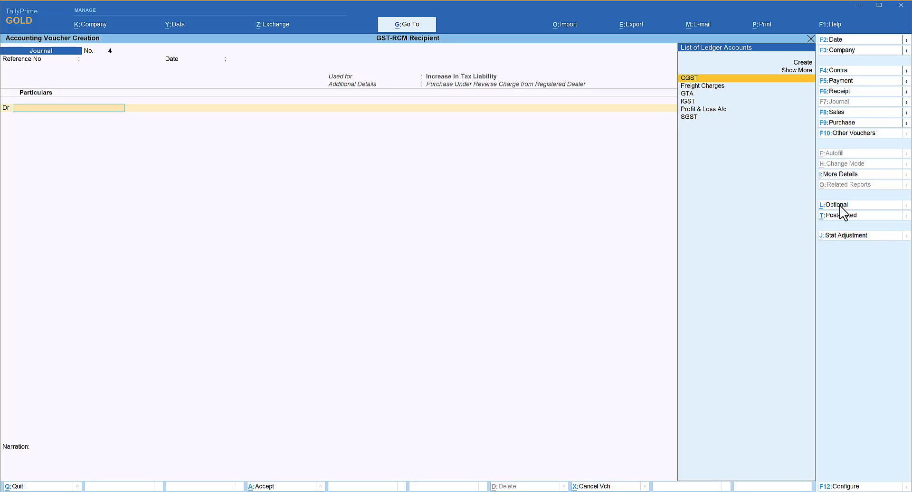
Create a ledger named RCM ITC Available under Current Assets for the debit line of the journal voucher.
{"action": "key", "text": "alt+c"}
{"action": "type", "text": "RC"}
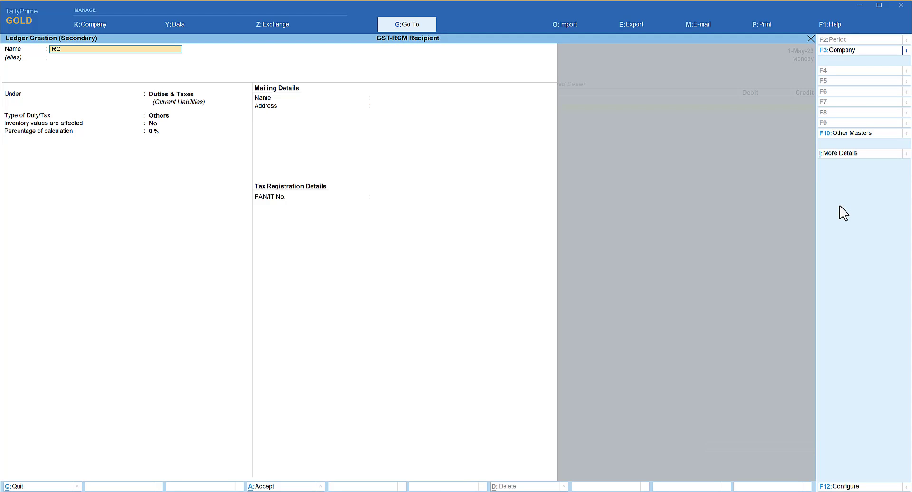
{"action": "type", "text": "M ITC cre"}
{"action": "key", "text": "BackSpace"}
{"action": "key", "text": "BackSpace"}
{"action": "key", "text": "BackSpace"}
{"action": "type", "text": "Available"}
{"action": "key", "text": "Return"}
{"action": "key", "text": "Return"}
{"action": "type", "text": "cu"}
{"action": "key", "text": "Return"}
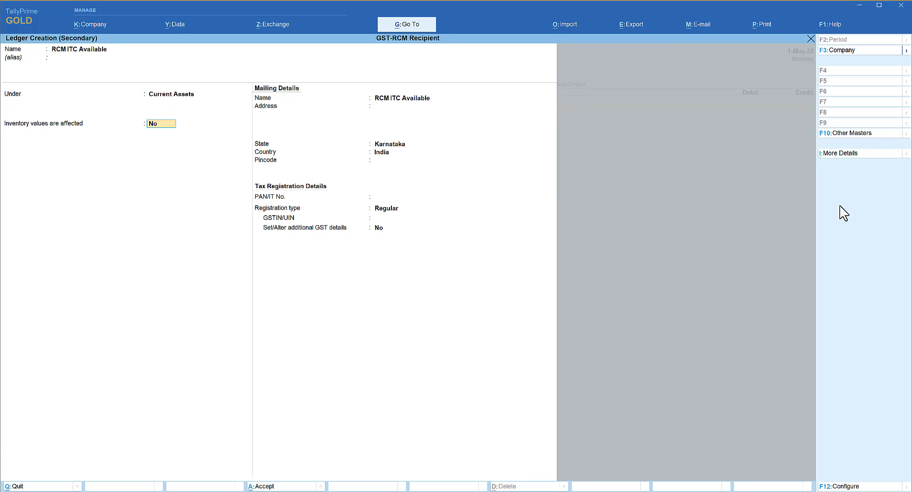
{"action": "key", "text": "ctrl+a"}
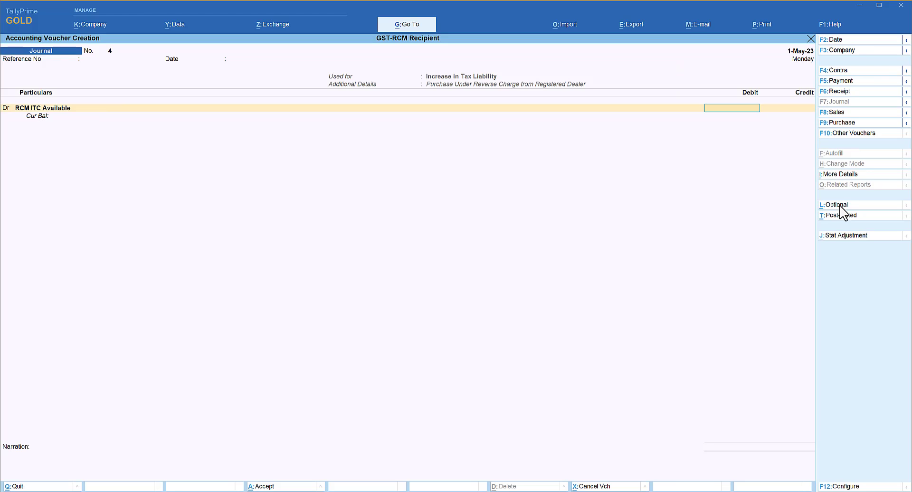
Debit RCM ITC Available with 1,000 in the tax liability journal voucher.
{"action": "type", "text": "1000"}
{"action": "key", "text": "Return"}
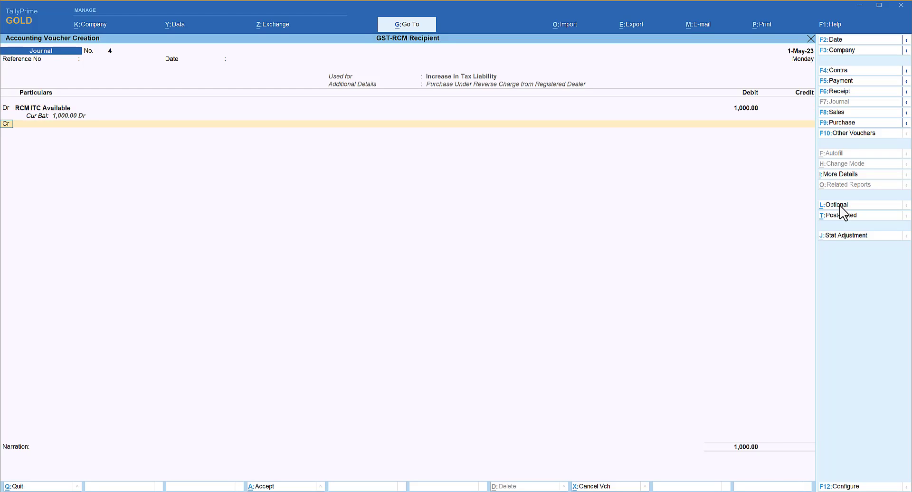
{"action": "key", "text": "Return"}
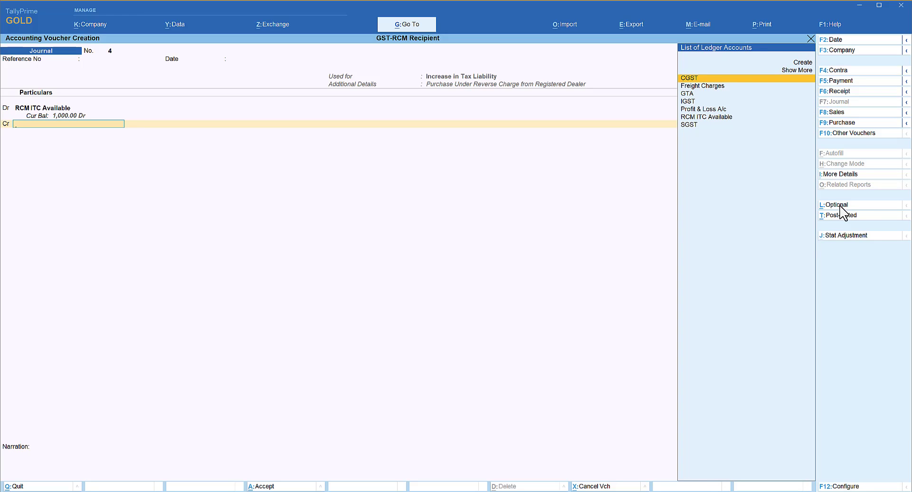
Credit CGST with 500, giving a 5% rate and a taxable value of 20,000.
{"action": "type", "text": "Cg"}
{"action": "key", "text": "Return"}
{"action": "key", "text": "Return"}
{"action": "type", "text": "5"}
{"action": "key", "text": "Return"}
{"action": "type", "text": "20000"}
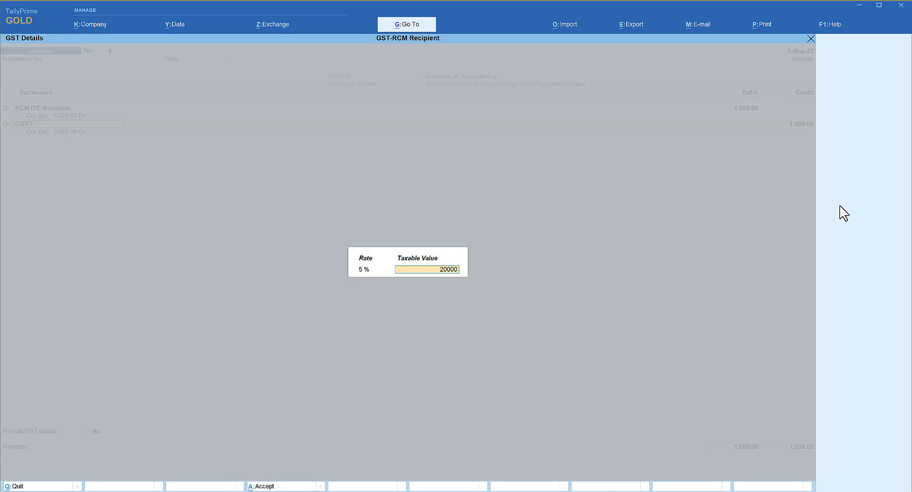
{"action": "key", "text": "Return"}
{"action": "type", "text": "500"}
{"action": "key", "text": "Return"}
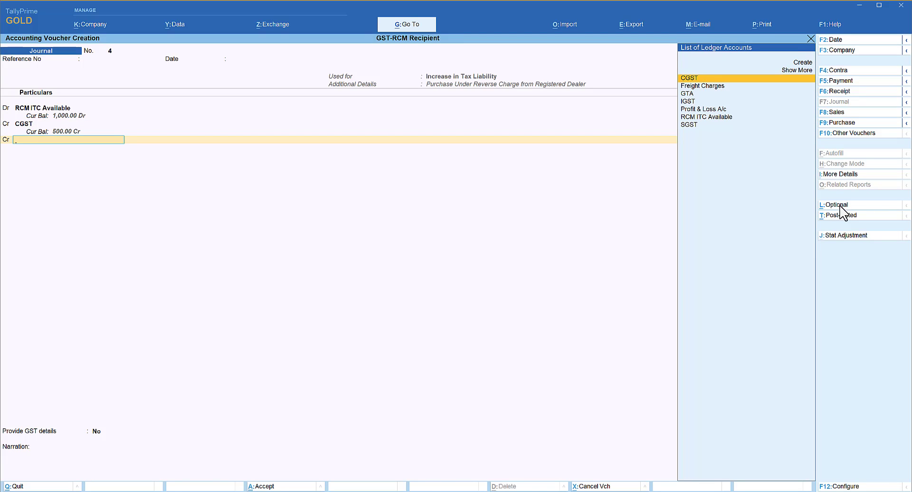
Credit SGST with 500 in the tax liability journal voucher.
{"action": "type", "text": "Sgs"}
{"action": "key", "text": "Return"}
{"action": "key", "text": "Return"}
{"action": "key", "text": "Return"}
Provide GST details with GTA as the party and save the tax liability voucher.
{"action": "key", "text": "Down"}
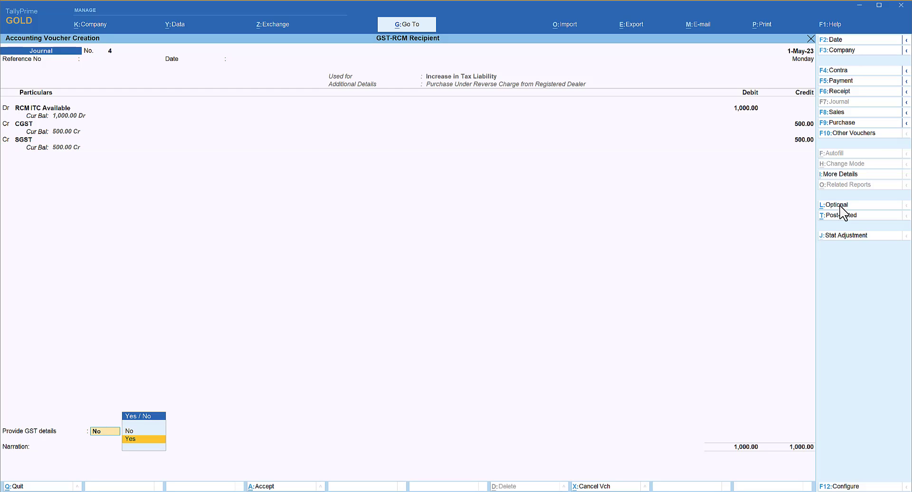
{"action": "key", "text": "Return"}
{"action": "key", "text": "Down"}
{"action": "key", "text": "Return"}
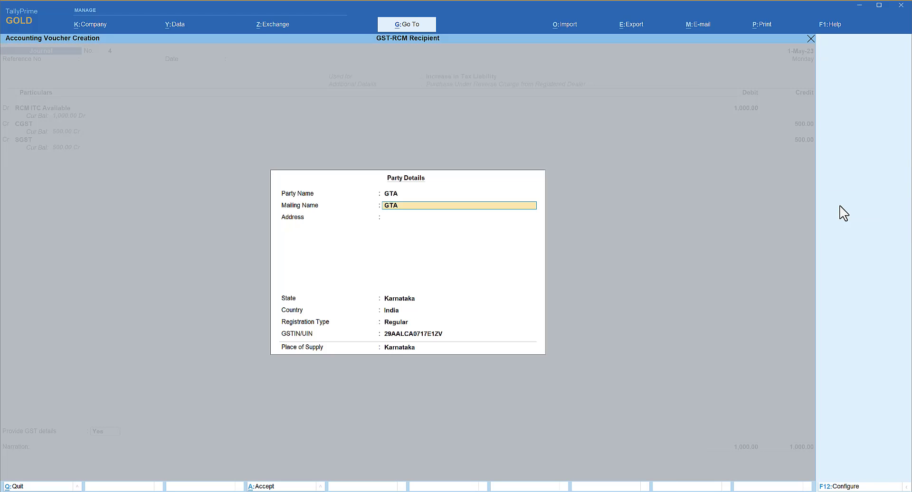
{"action": "key", "text": "ctrl+a"}
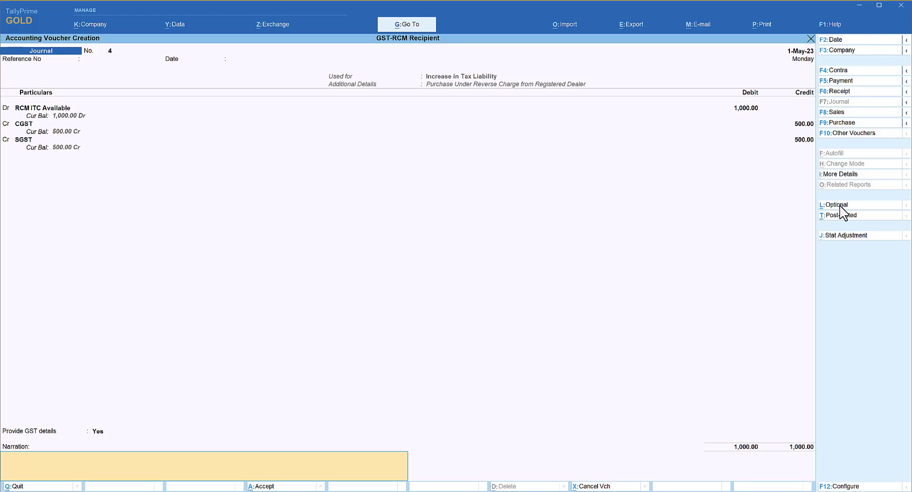
{"action": "key", "text": "ctrl+a"}
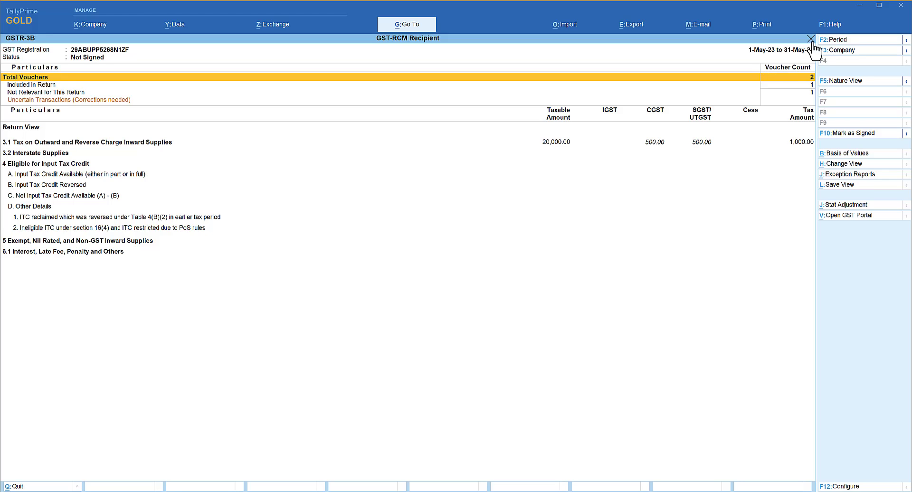
Start a stat adjustment journal for Increase in Input Tax Credit with Purchase Under Reverse Charge from Registered Dealer as the additional nature.
{"action": "left_click", "coordinate": [575, 144]}
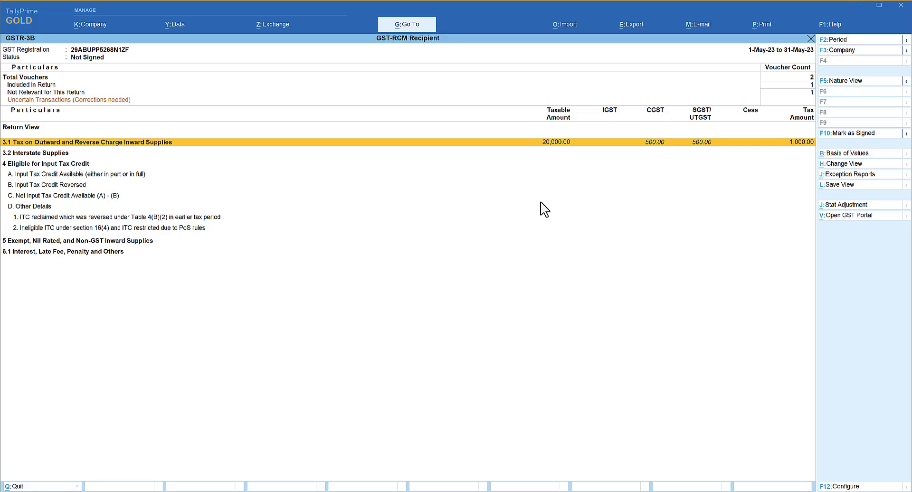
{"action": "left_click", "coordinate": [857, 206]}
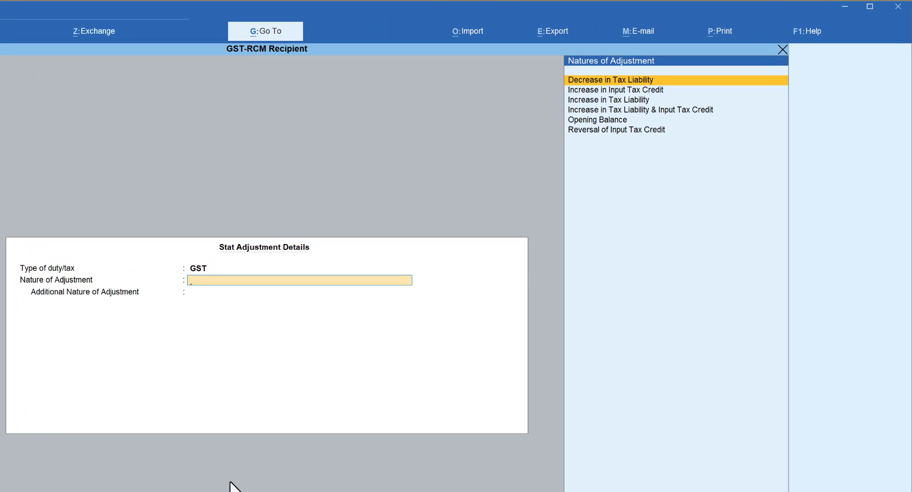
{"action": "key", "text": "Down"}
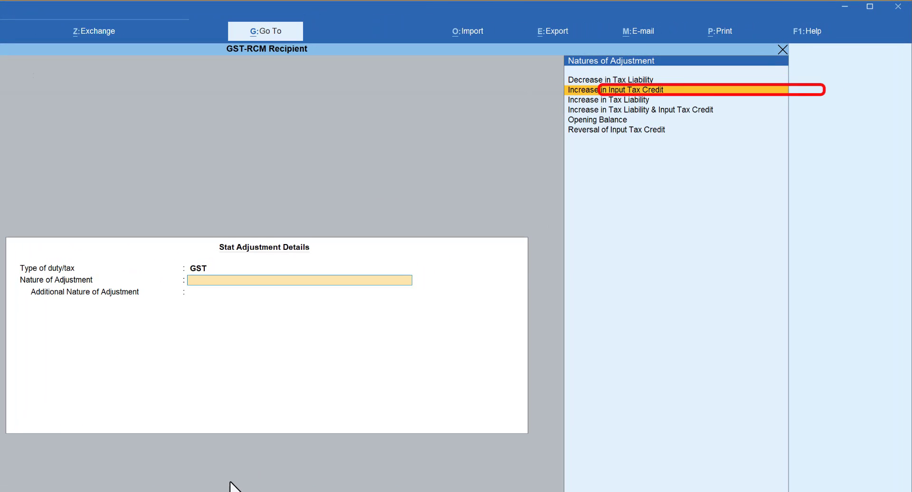
{"action": "key", "text": "Return"}
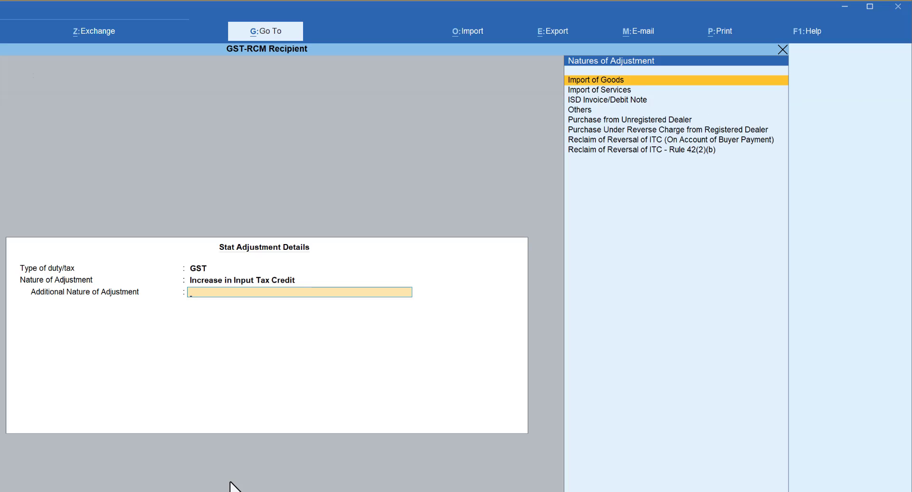
{"action": "key", "text": "Down"}
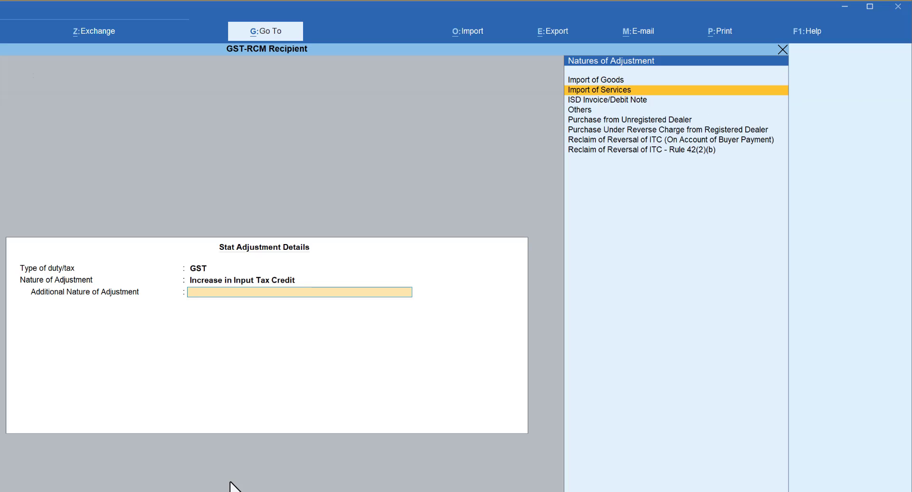
{"action": "key", "text": "Down"}
{"action": "key", "text": "Down"}
{"action": "key", "text": "Down"}
{"action": "key", "text": "Down"}
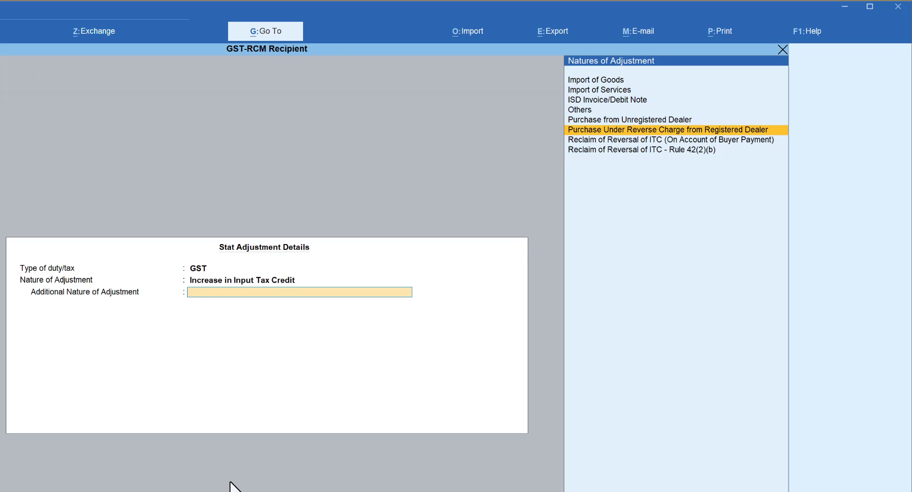
{"action": "key", "text": "Return"}
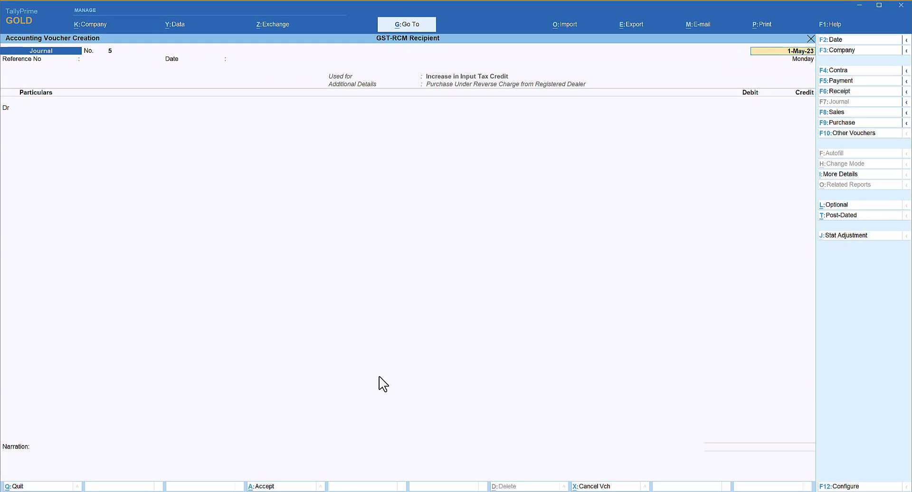
Date the input tax credit journal voucher 1-Jun-23, leaving the reference details blank.
{"action": "key", "text": "F2"}
{"action": "type", "text": "1-6"}
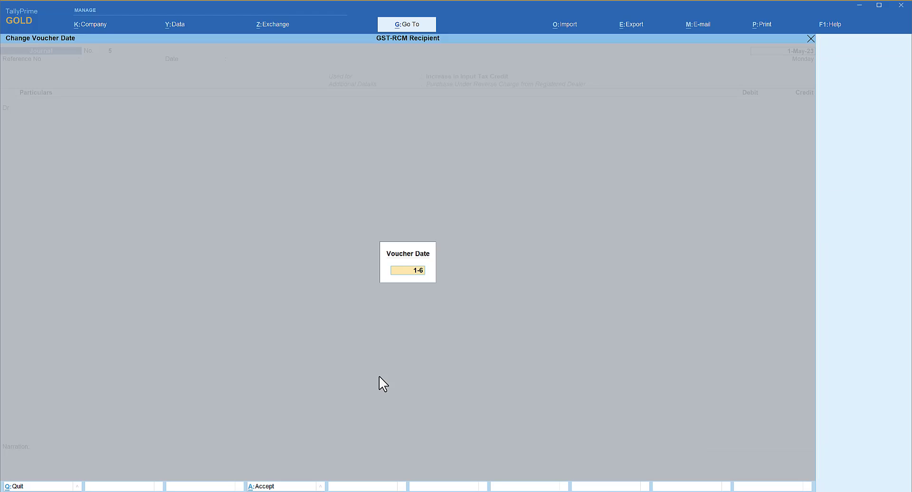
{"action": "key", "text": "Return"}
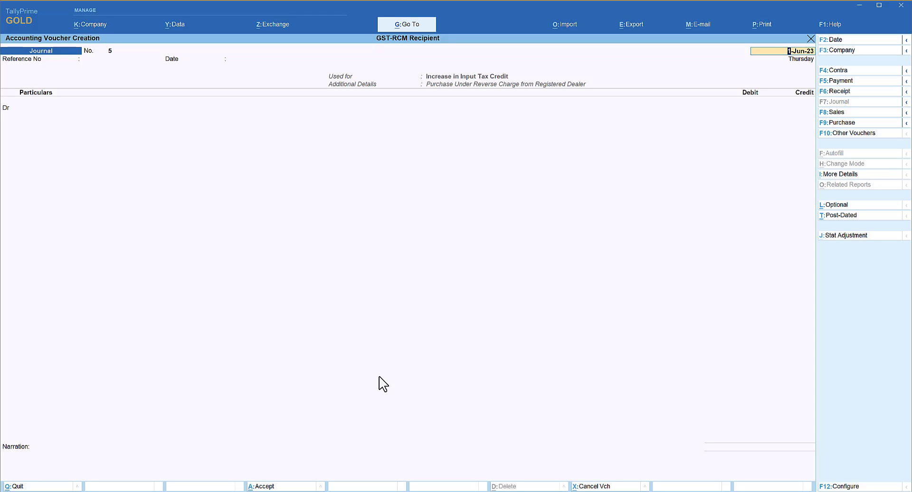
{"action": "key", "text": "Return"}
{"action": "key", "text": "Return"}
{"action": "key", "text": "Return"}
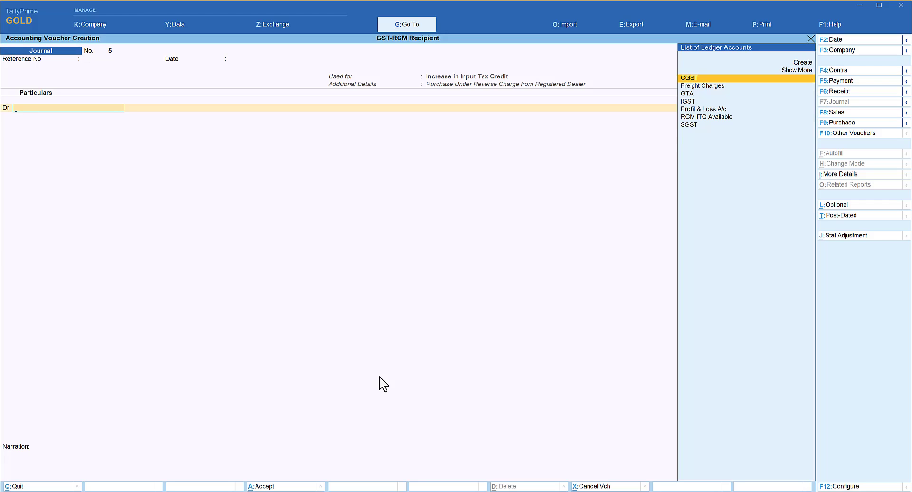
Debit CGST with 500 in the June voucher, giving a 5% rate and a taxable value of 20,000.
{"action": "type", "text": "Cgs"}
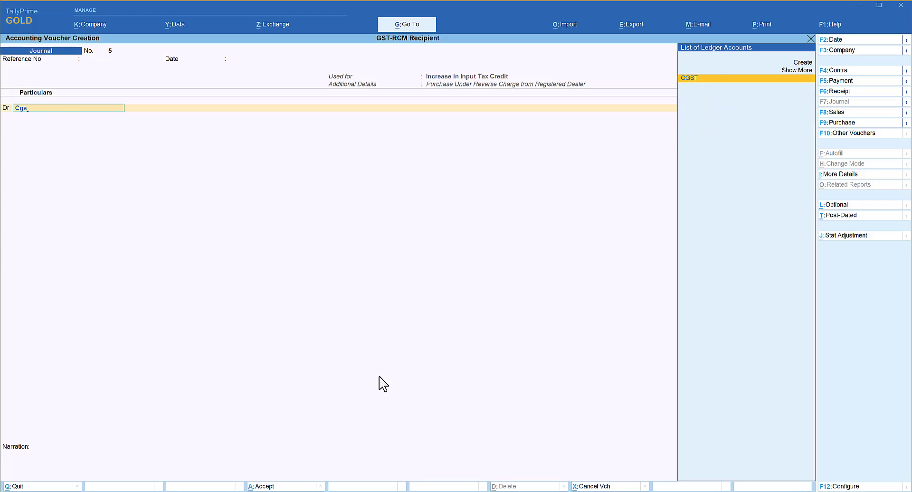
{"action": "key", "text": "Return"}
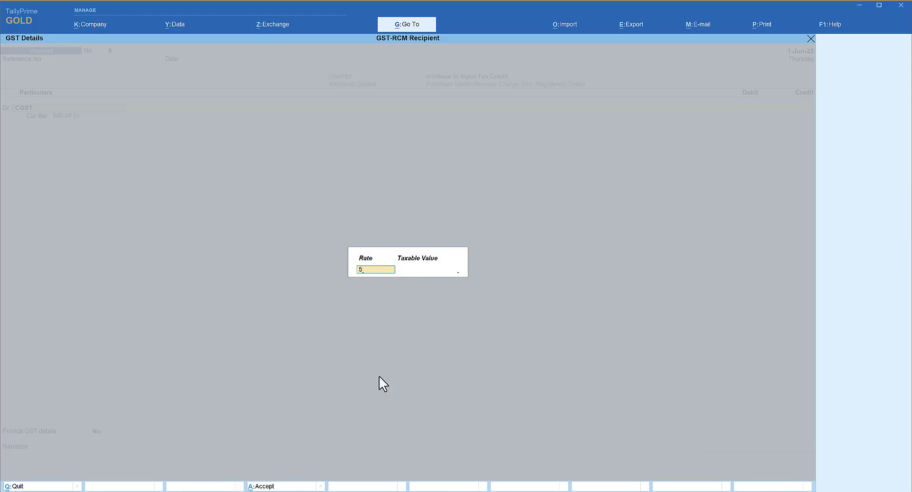
{"action": "key", "text": "Return"}
{"action": "type", "text": "20000"}
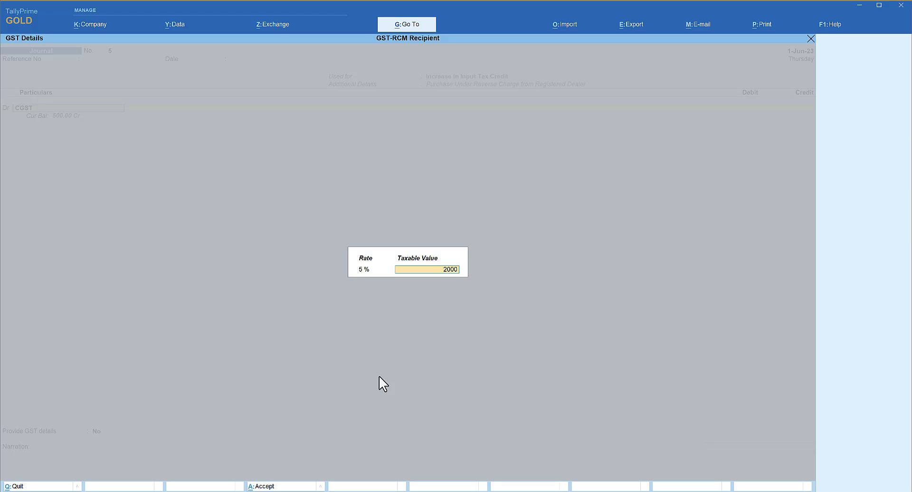
{"action": "key", "text": "Return"}
{"action": "type", "text": "500"}
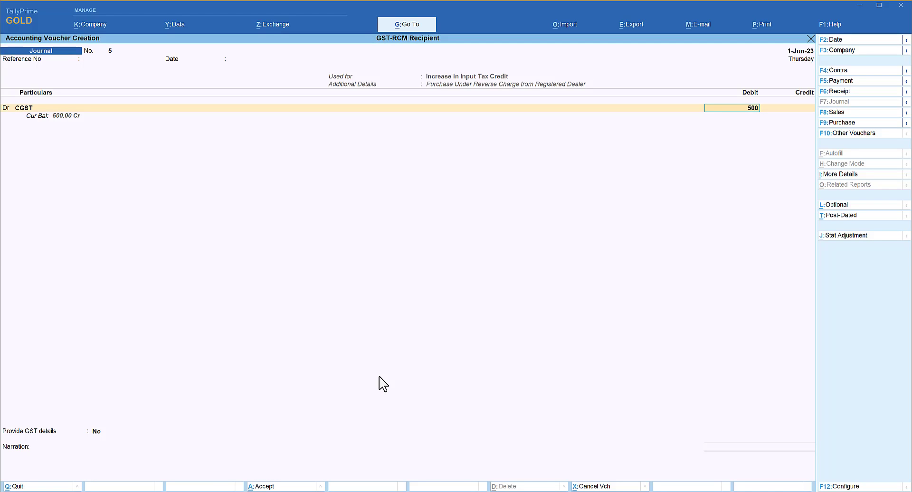
{"action": "key", "text": "Return"}
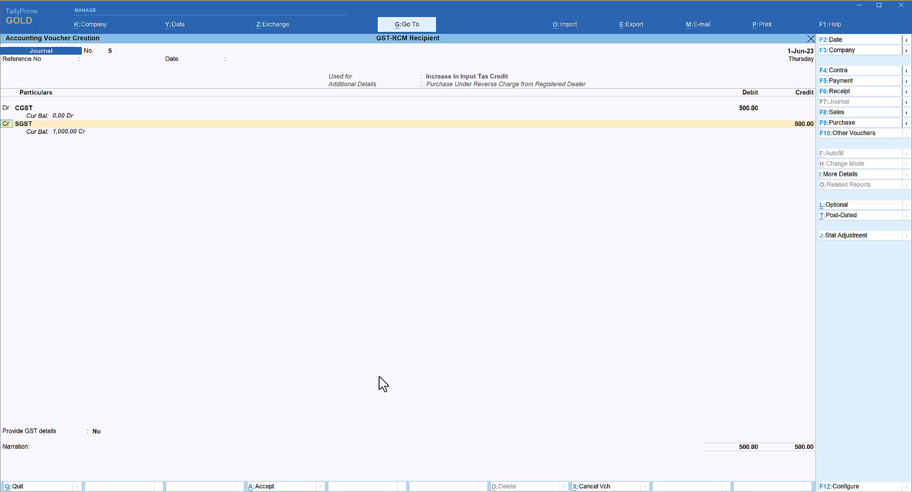
Enter SGST as a debit line of 500 in the June voucher.
{"action": "key", "text": "Return"}
{"action": "key", "text": "Return"}
{"action": "key", "text": "Return"}
{"action": "key", "text": "Return"}
Credit RCM ITC Available with 1,000 and save the input tax credit voucher.
{"action": "type", "text": "rc"}
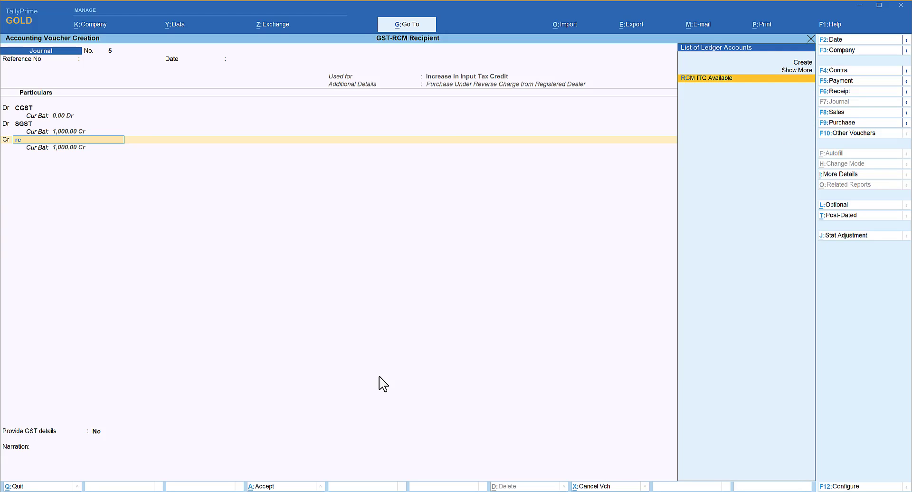
{"action": "key", "text": "Return"}
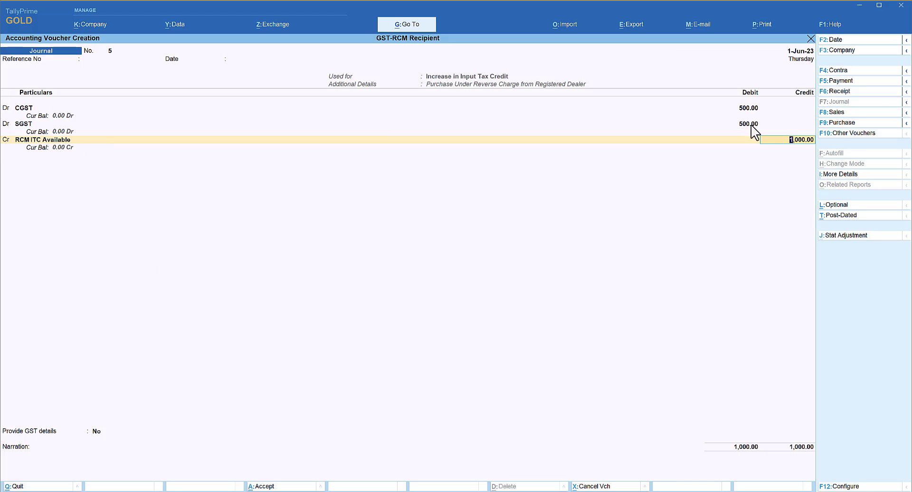
{"action": "key", "text": "ctrl+a"}
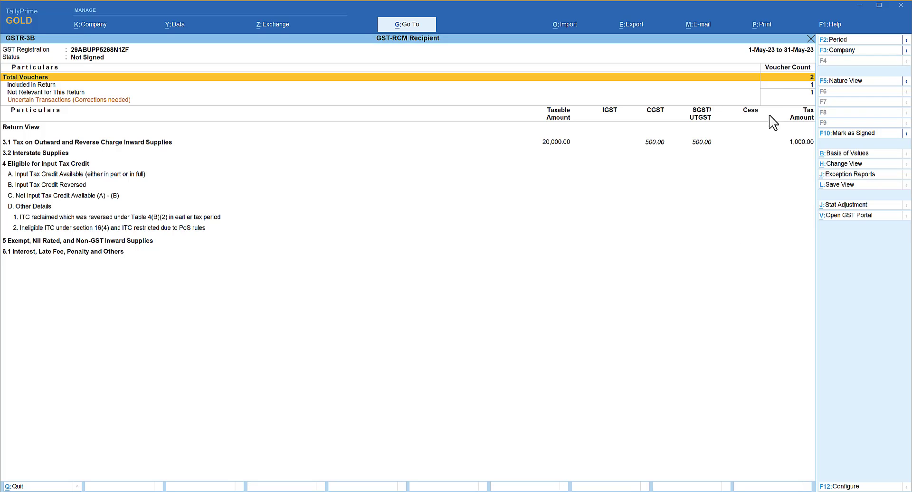
Set the GSTR-3B period to 1-Jun-23 to 30-Jun-23.
{"action": "key", "text": "F2"}
{"action": "type", "text": "1-6-2023"}
{"action": "key", "text": "Return"}
{"action": "type", "text": "30-6-2023"}
{"action": "key", "text": "Return"}
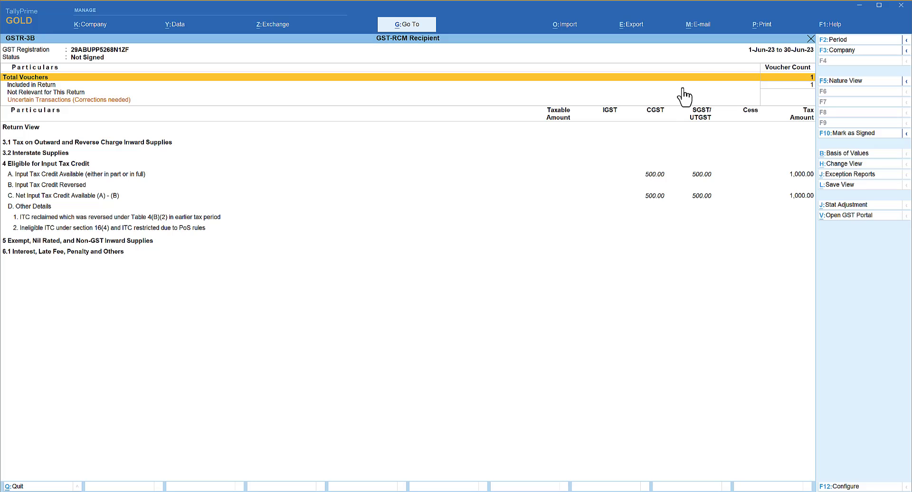